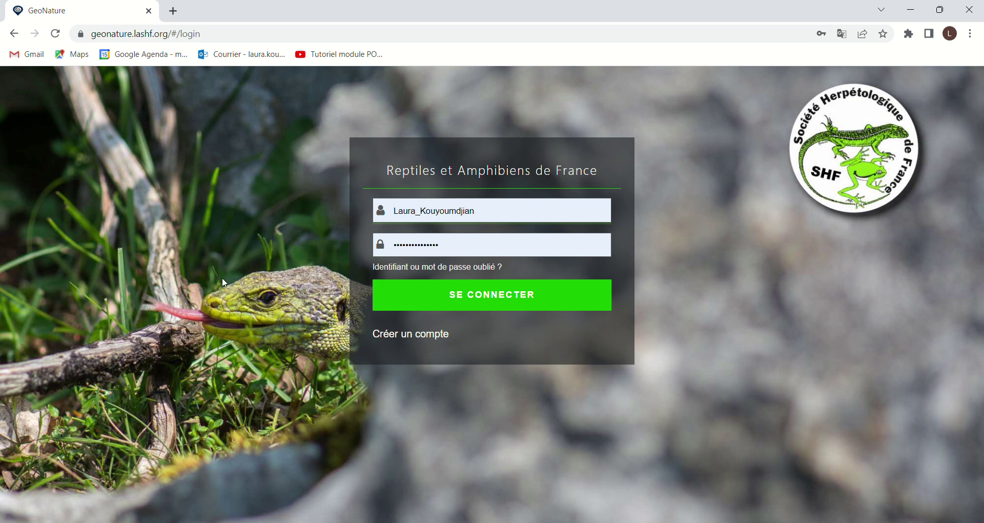
- Log in with the prefilled account credentials and open the POPReptile module
click(518, 301)
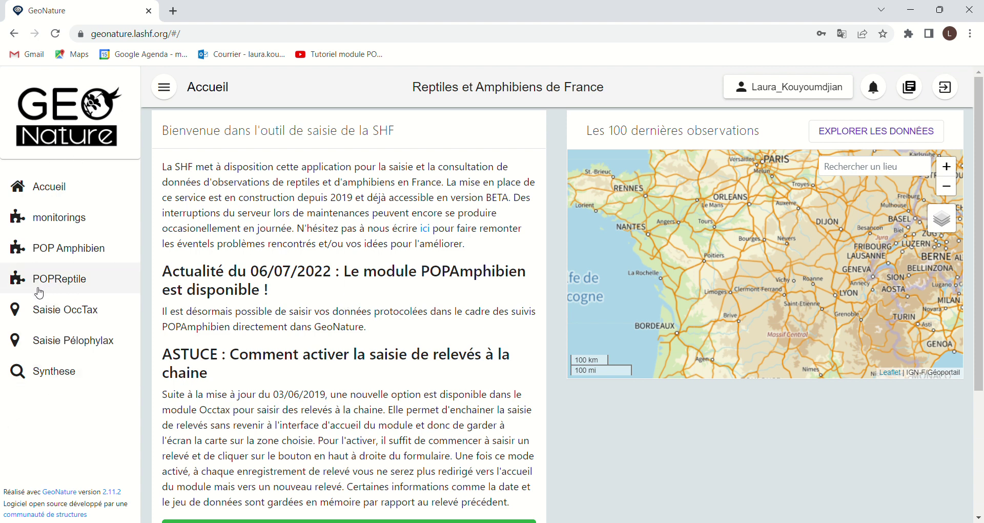
click(54, 285)
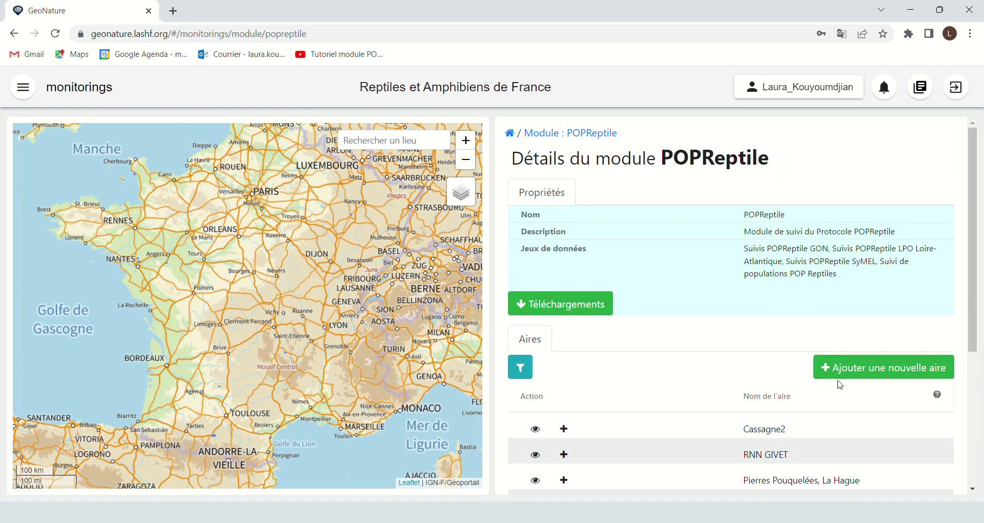
- Create a new aire named SHF-TEST with expertise Assez expérimenté and main habitat Milieu agricole (prairie, élevage), validating it to continue with its transects
click(878, 369)
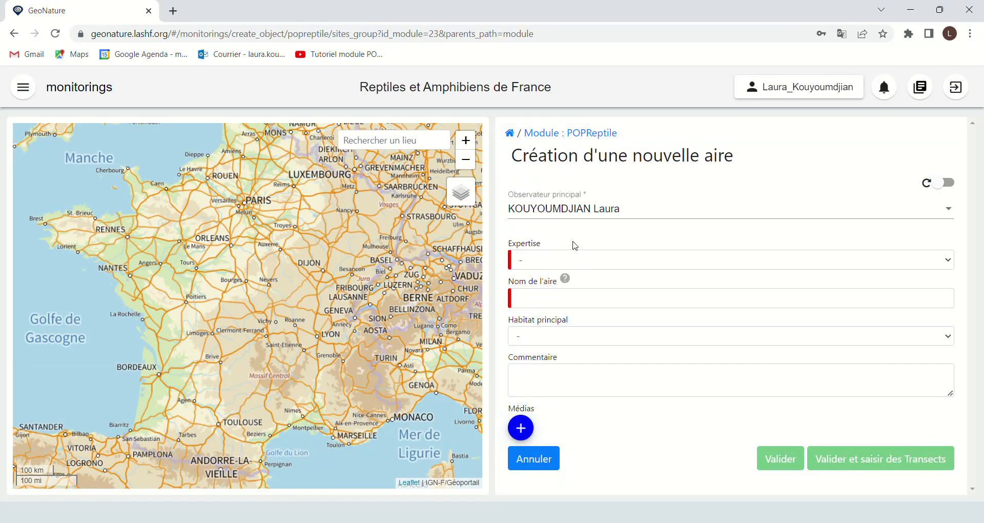
click(554, 265)
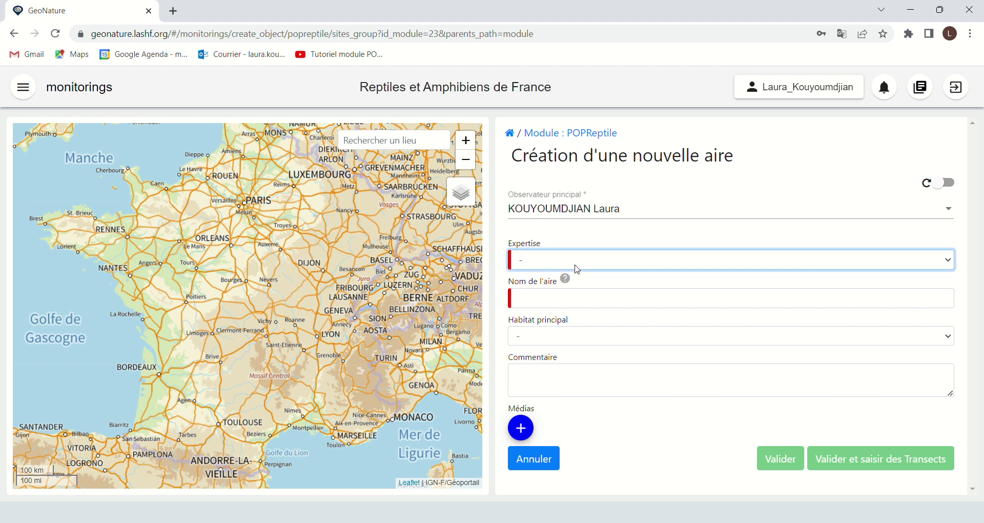
key(Down)
click(577, 301)
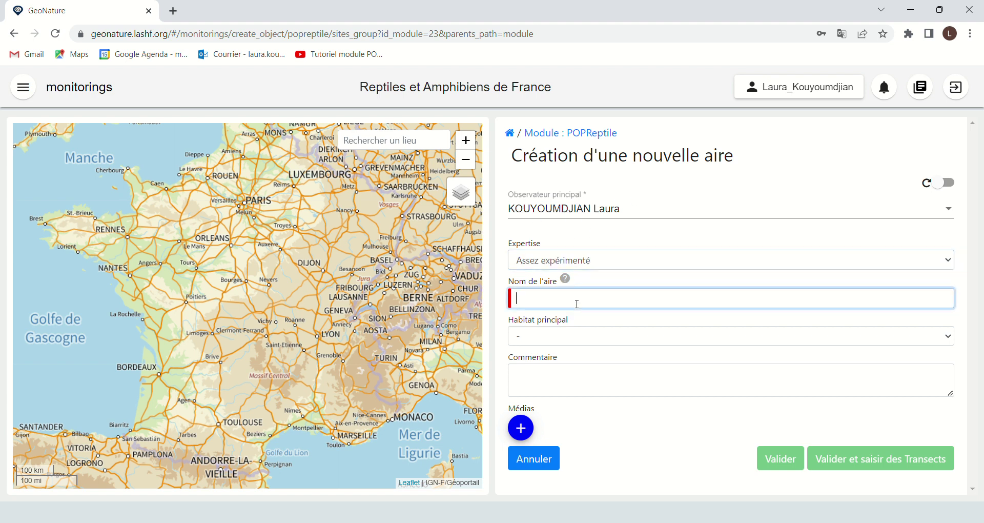
text(SHF-TEST)
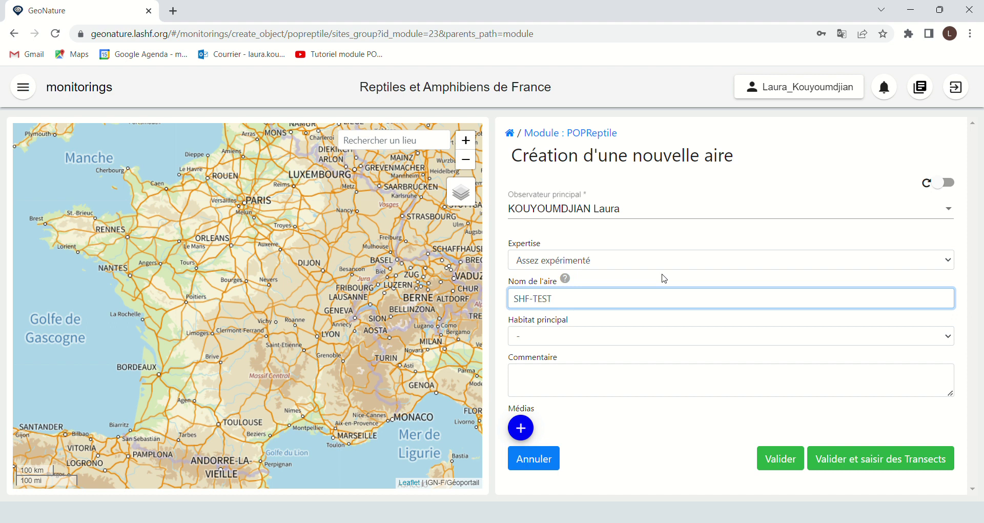
click(572, 337)
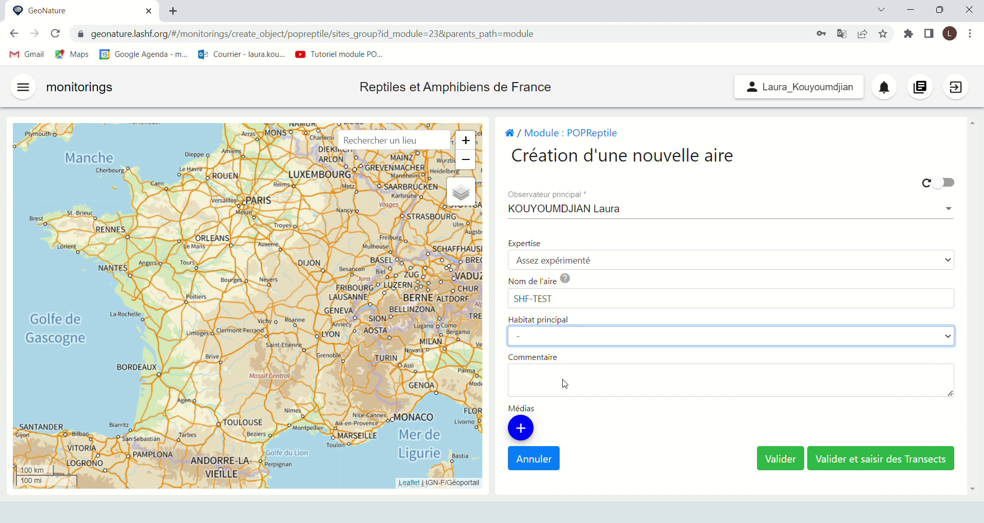
click(567, 395)
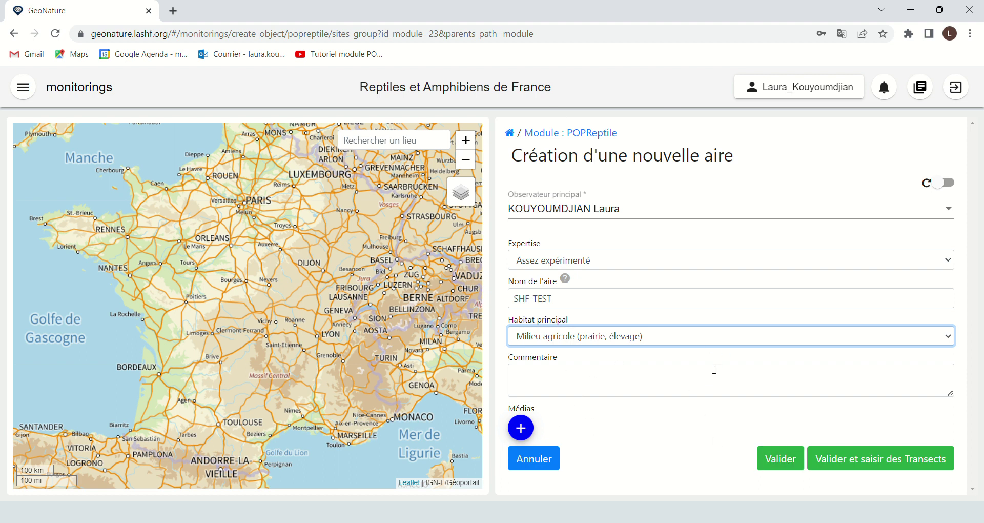
click(908, 465)
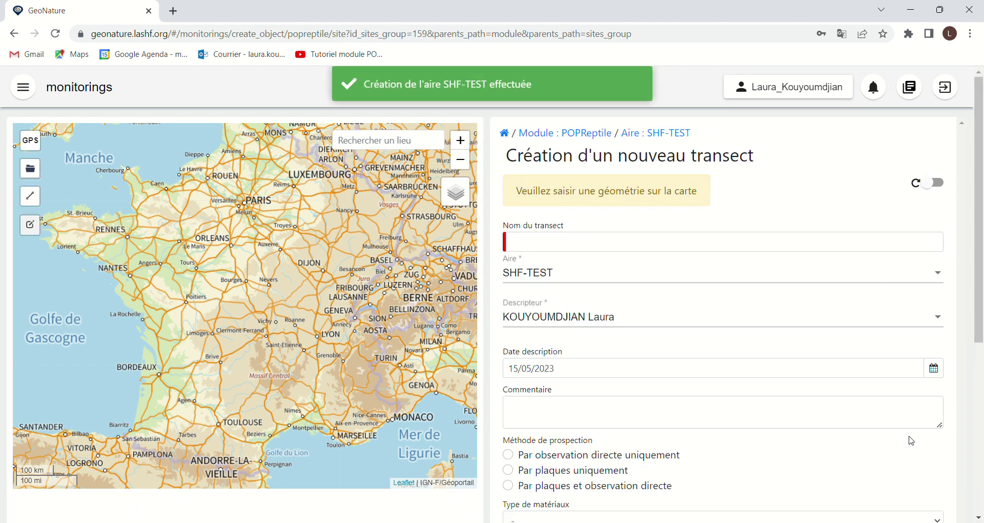
- Search the map for Cérizols, Saint-Girons, Ariège, and frame the area just south of the village
click(399, 145)
text(C)
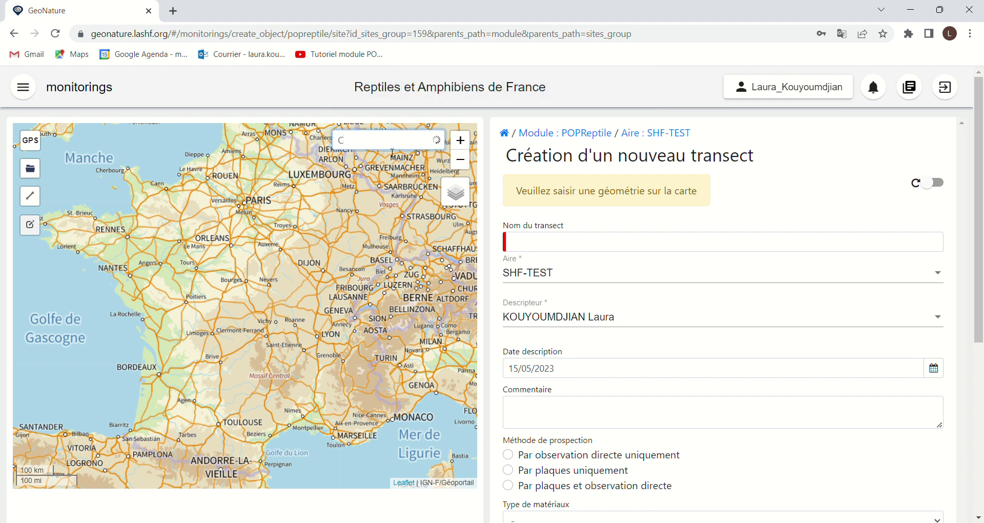
text(érizols)
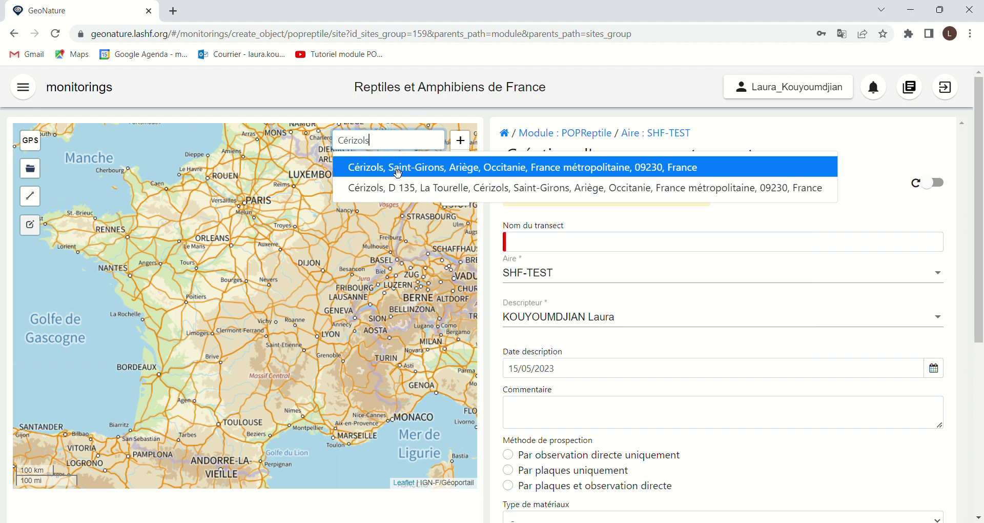
click(396, 172)
scroll(254, 312, up, 3)
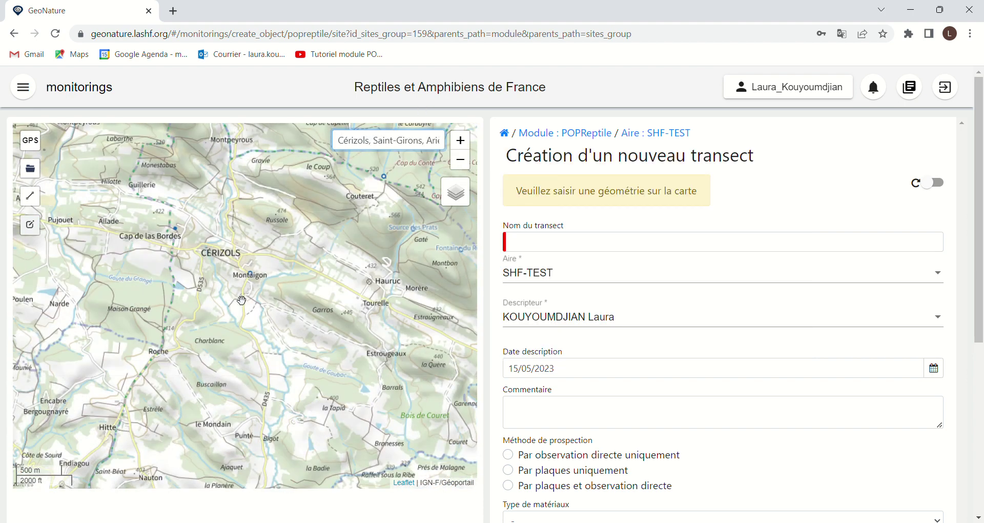
drag(253, 311, 337, 316)
scroll(336, 316, up, 3)
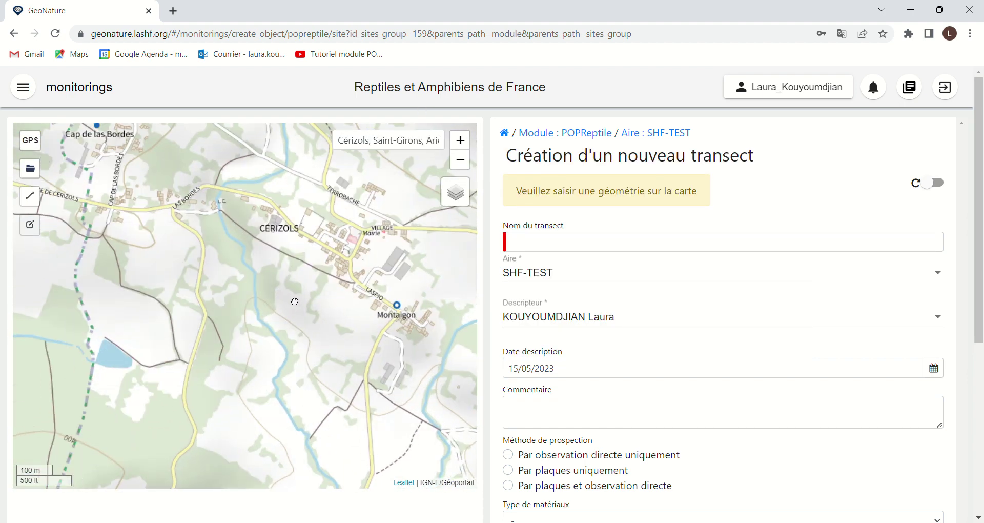
- Draw the transect as a three-point line running south beside the stream below Cérizols
click(30, 196)
click(288, 264)
click(296, 294)
click(300, 333)
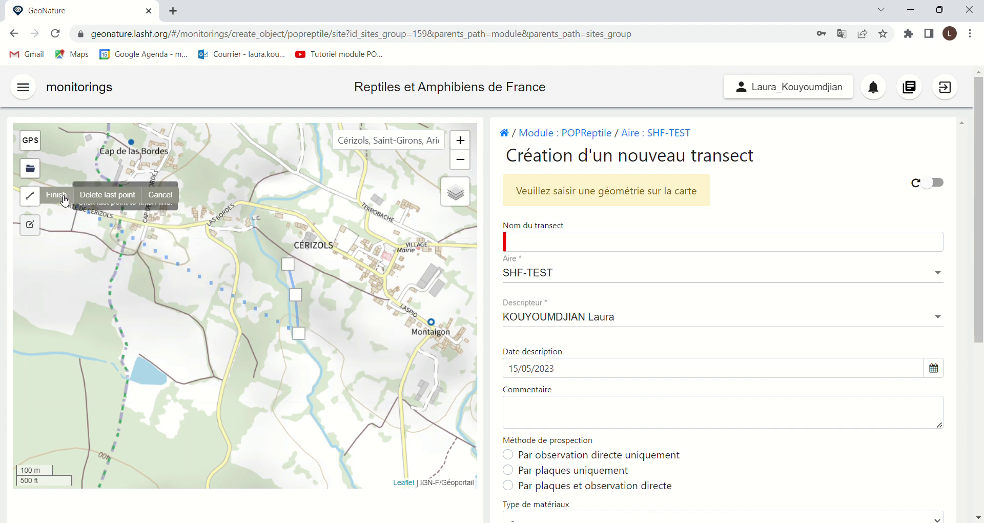
click(57, 196)
scroll(307, 264, down, 1)
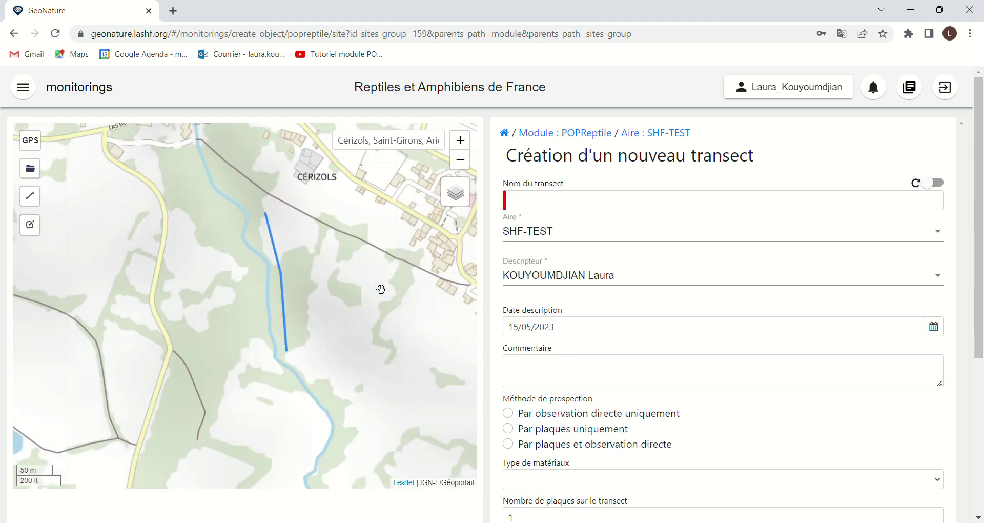
- Name the transect A1 and set the survey method to Par plaques et observation directe, with Tapis de Carrière material and 3 plates
click(553, 200)
text(A1)
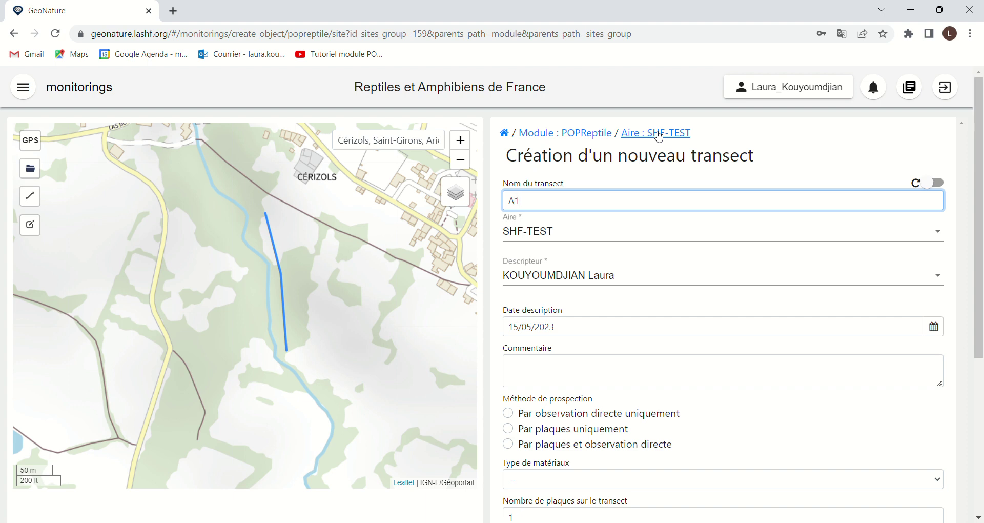
scroll(624, 211, down, 2)
scroll(624, 211, down, 1)
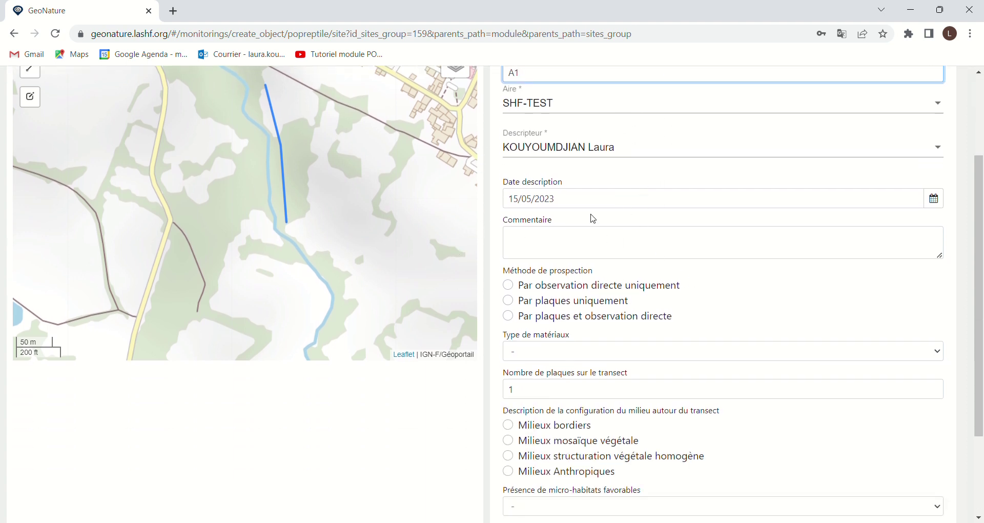
scroll(598, 231, down, 1)
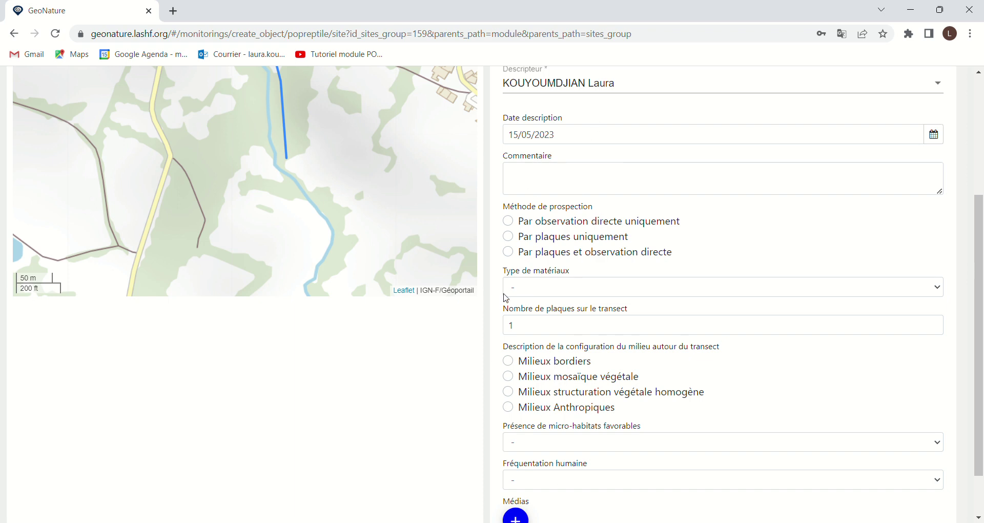
click(508, 252)
click(554, 286)
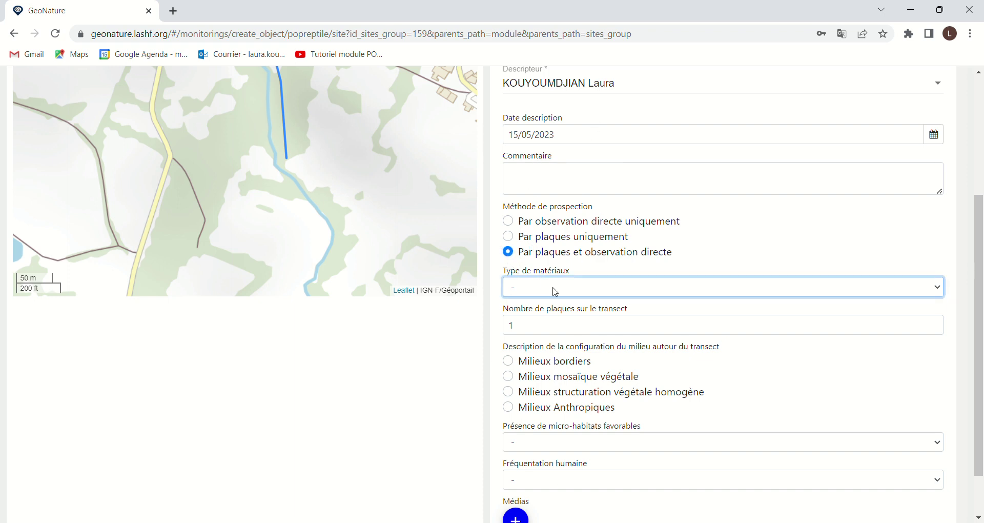
click(554, 333)
click(547, 333)
text(3)
click(391, 400)
- Describe A1's surroundings as Milieux mosaïque végétale, Mosaïque intermédiaire, and choose its favourable micro-habitats and human frequentation
click(508, 378)
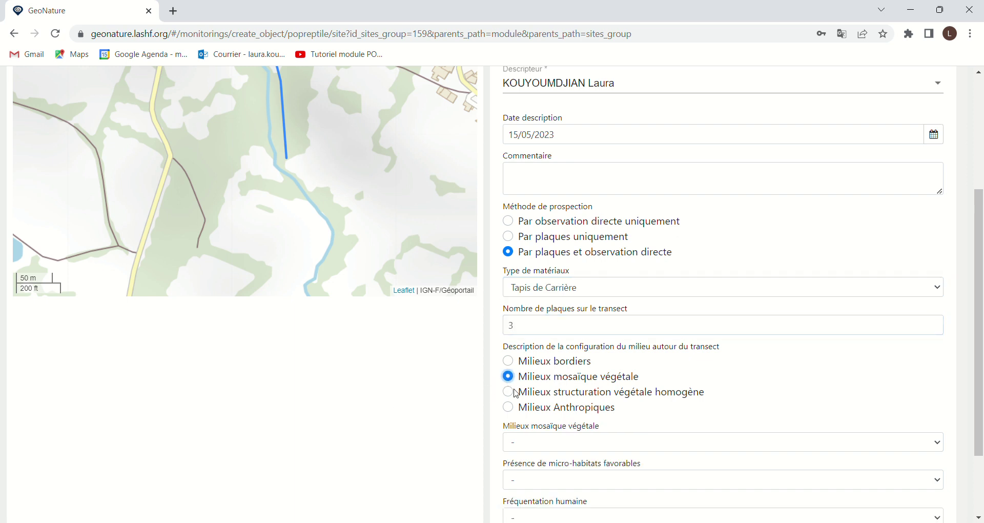
click(547, 445)
click(579, 485)
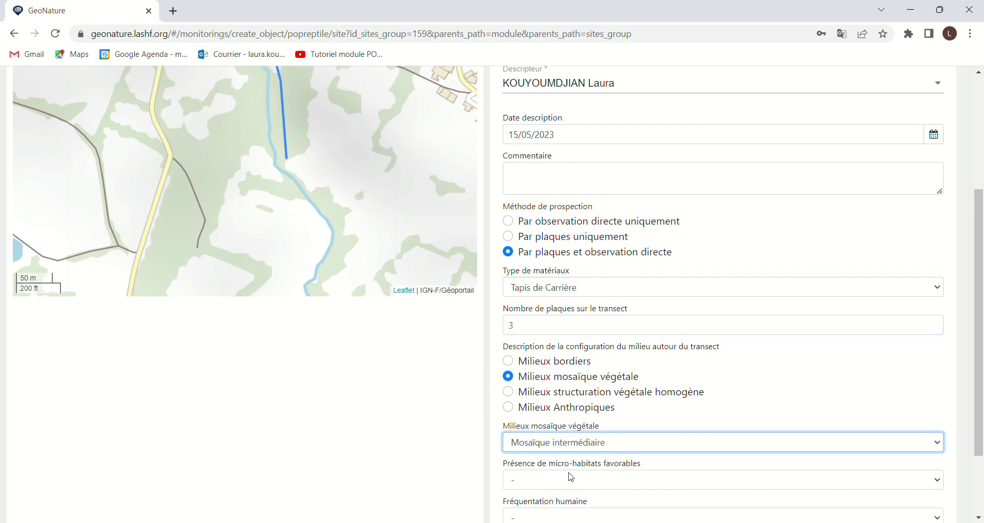
click(522, 486)
click(542, 442)
scroll(544, 426, down, 3)
click(527, 425)
click(568, 459)
- Enable chained entry (Enchainer les saisies) and validate transect A1
scroll(872, 302, up, 6)
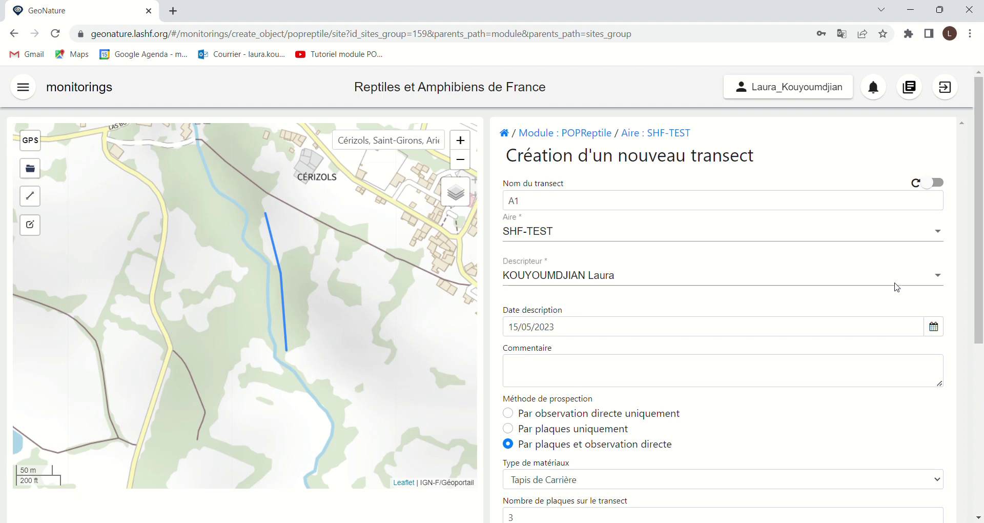
click(936, 183)
scroll(693, 238, down, 6)
click(855, 505)
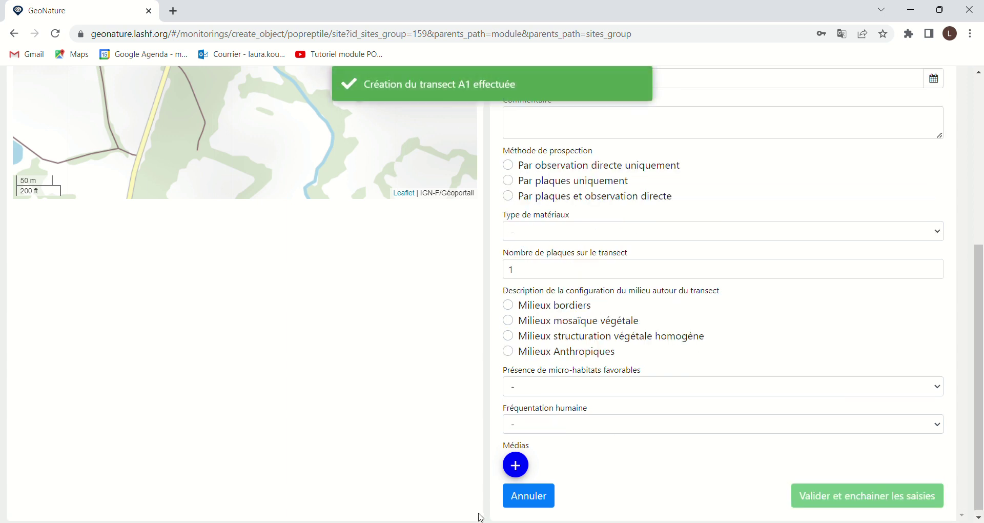
- Name the new transect A2 and set the method to Par plaques et observation directe, with Tapis de Carrière material and 5 plates
text(A2)
scroll(501, 287, down, 3)
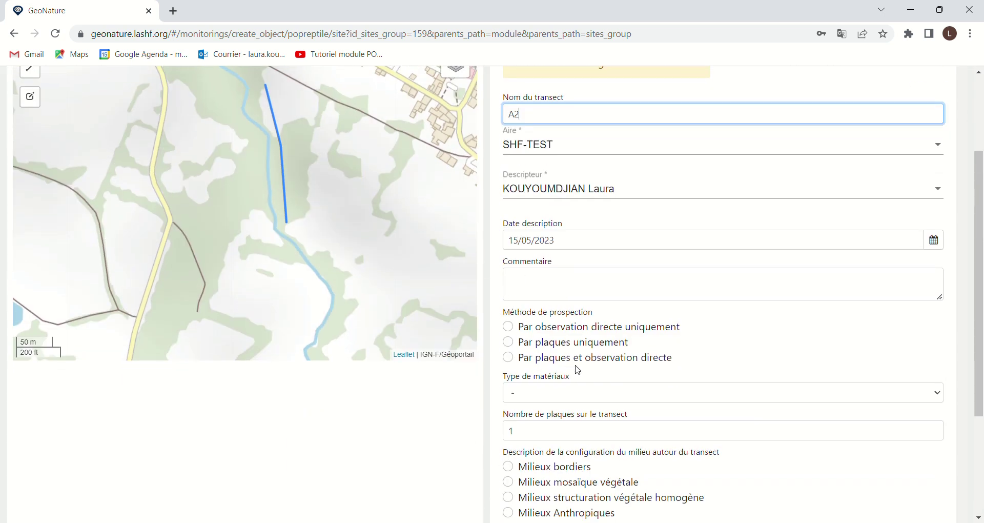
click(509, 358)
click(535, 394)
click(528, 434)
click(530, 432)
text(5)
scroll(488, 341, down, 3)
- Describe A2's surroundings as Milieux mosaïque végétale, Mosaïque intermédiaire, with Pierres as micro-habitat and Absente/Rare human frequentation
click(508, 316)
click(510, 381)
click(557, 424)
click(512, 424)
click(548, 468)
click(530, 459)
click(559, 409)
- Draw transect A2 as a three-point V-shaped line southwest of Montaigon, ending near the road
scroll(265, 336, up, 2)
scroll(265, 335, up, 3)
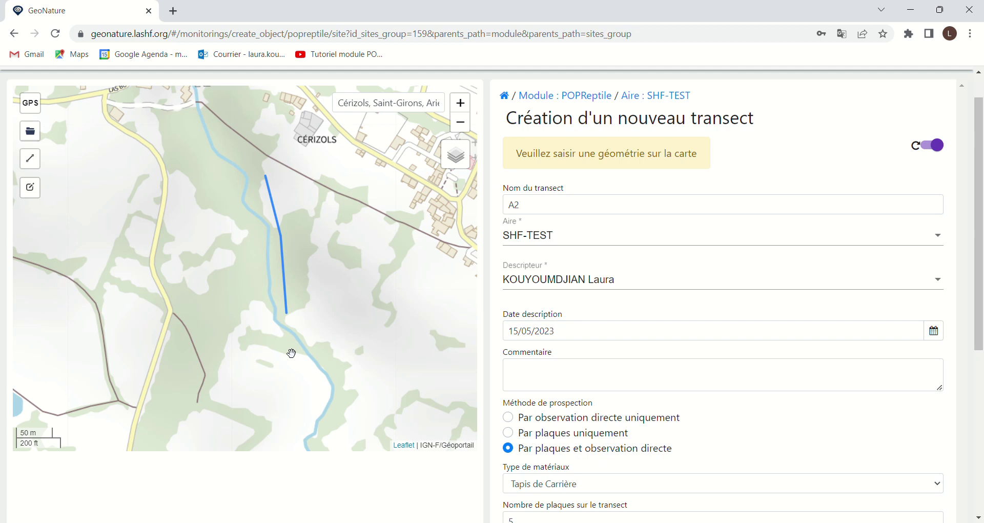
scroll(253, 171, down, 1)
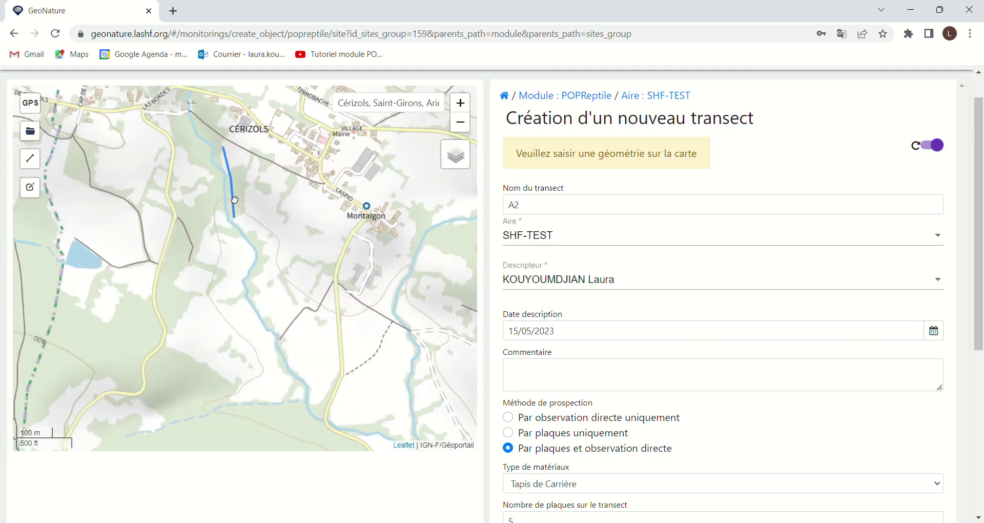
click(30, 158)
click(284, 272)
click(310, 295)
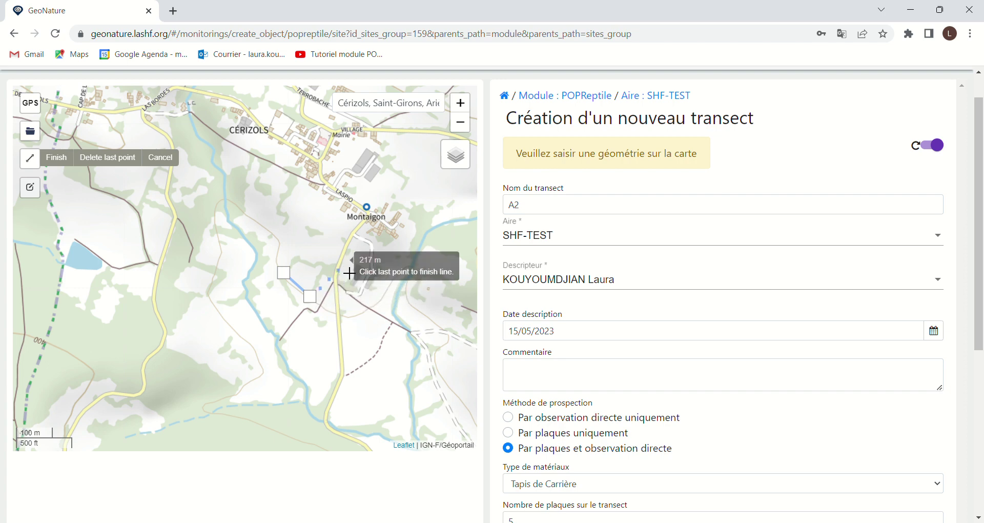
click(333, 267)
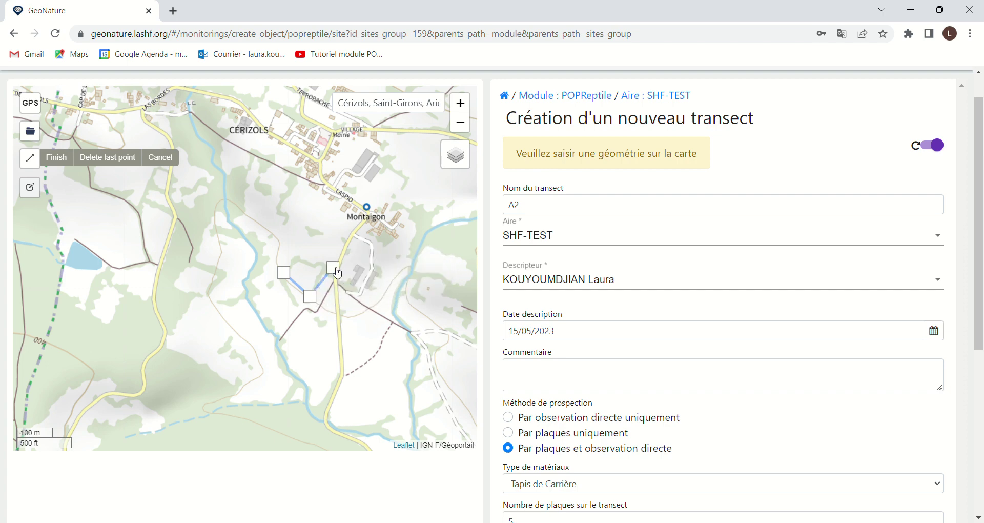
click(54, 157)
- Disable chained entry and validate transect A2, continuing to the entry of its passages
scroll(720, 290, down, 5)
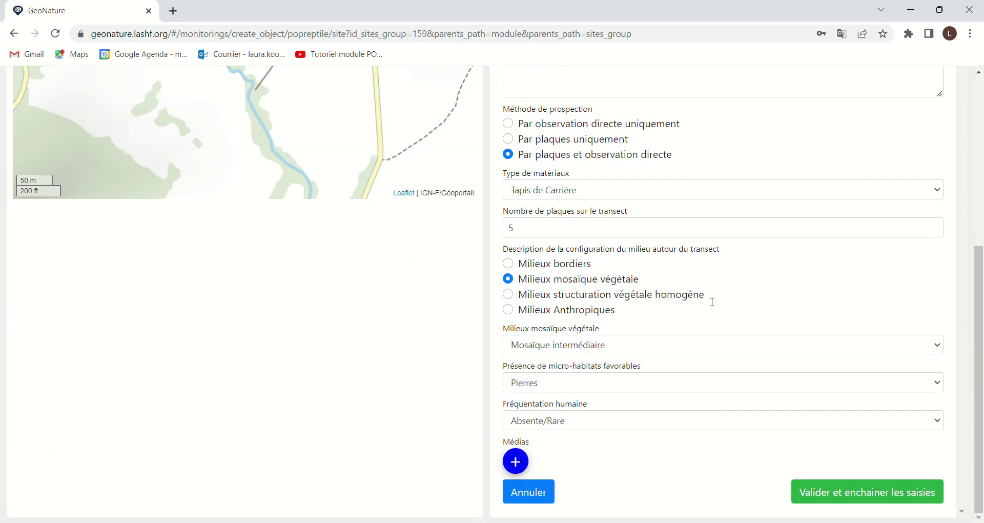
scroll(864, 300, up, 5)
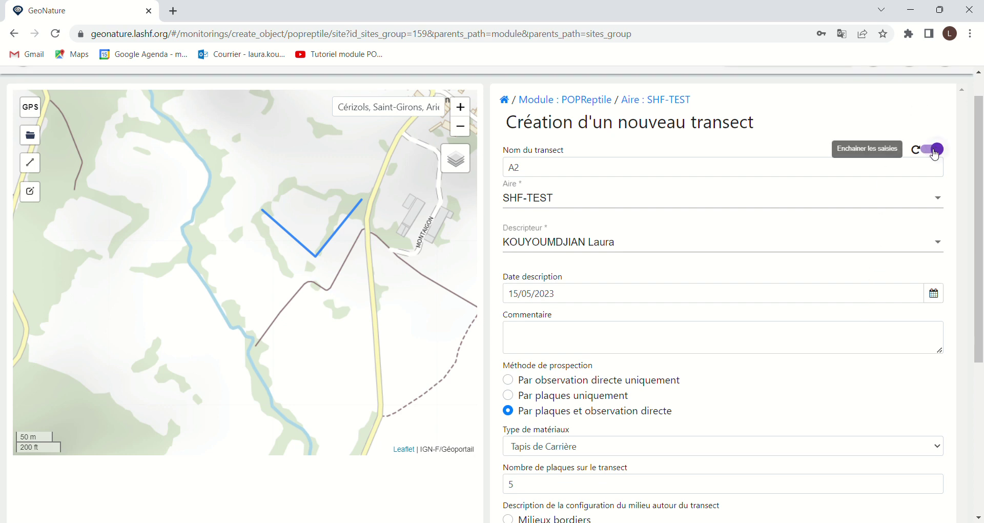
scroll(769, 260, down, 5)
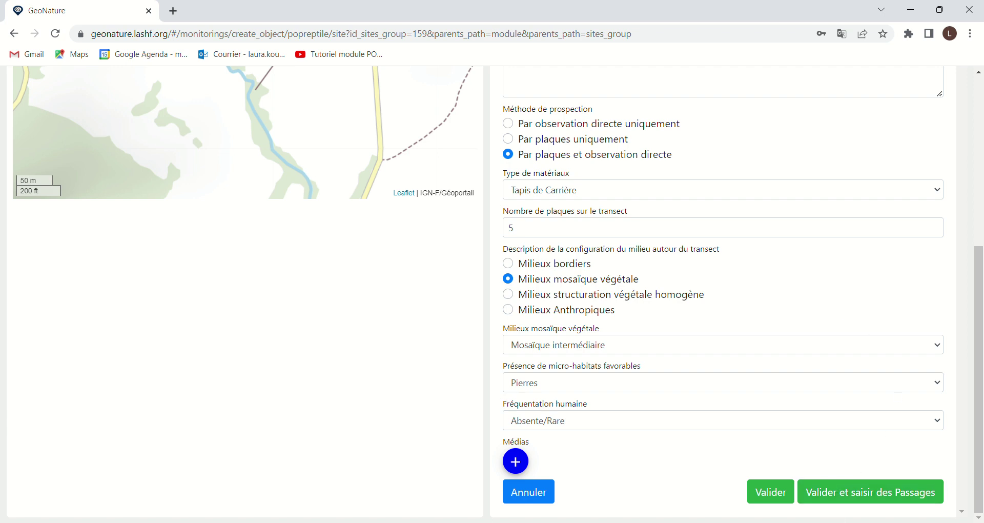
click(860, 492)
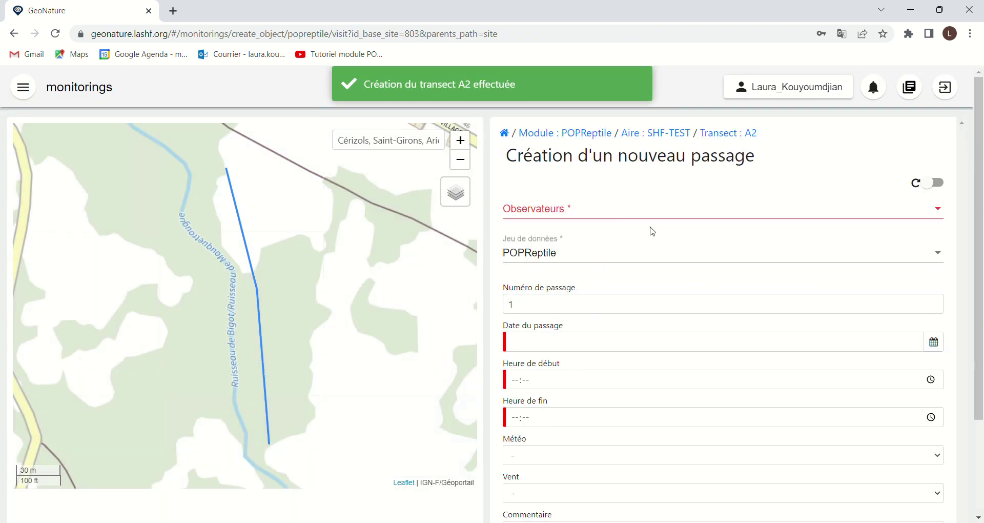
- Search for the observer by first name and assign the transect's descriptor as observer of the new passage
click(635, 215)
text(laura)
key(BackSpace)
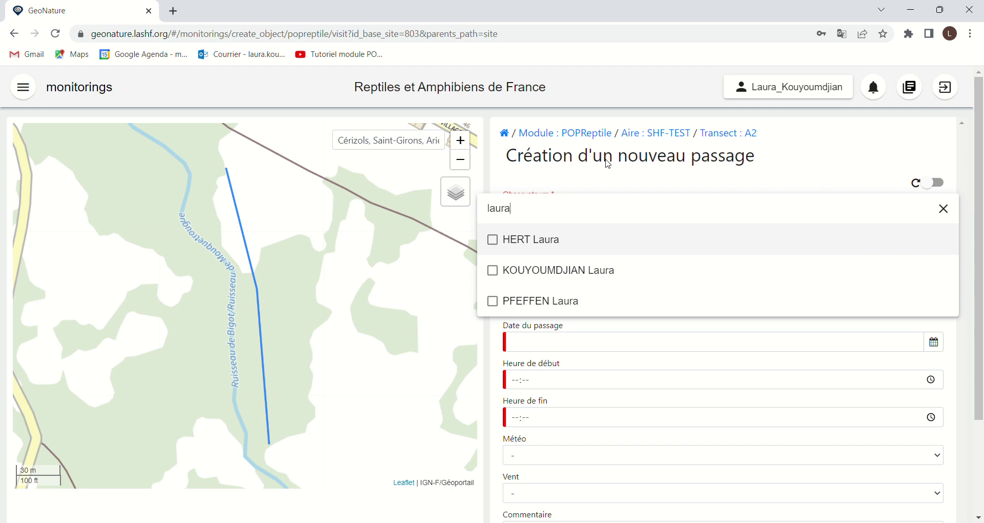
click(493, 270)
click(556, 189)
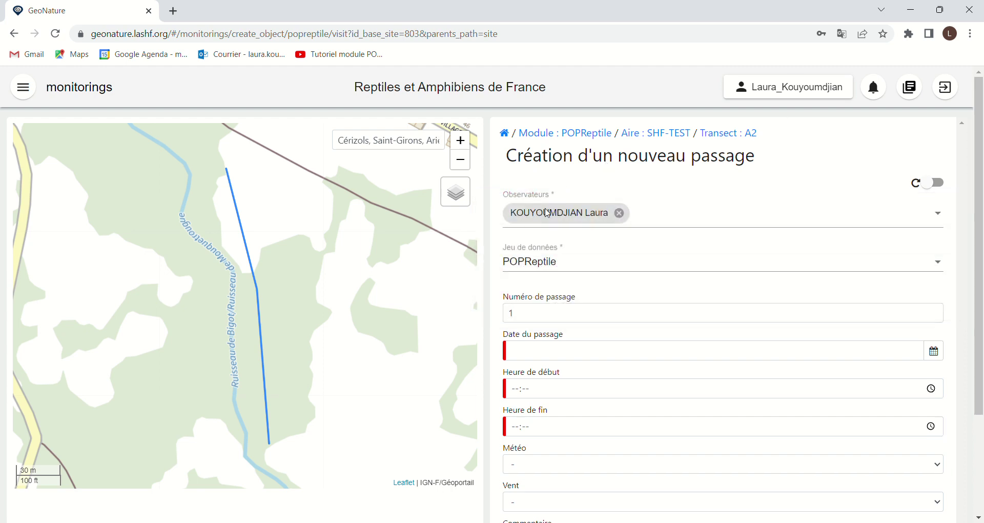
scroll(602, 190, down, 3)
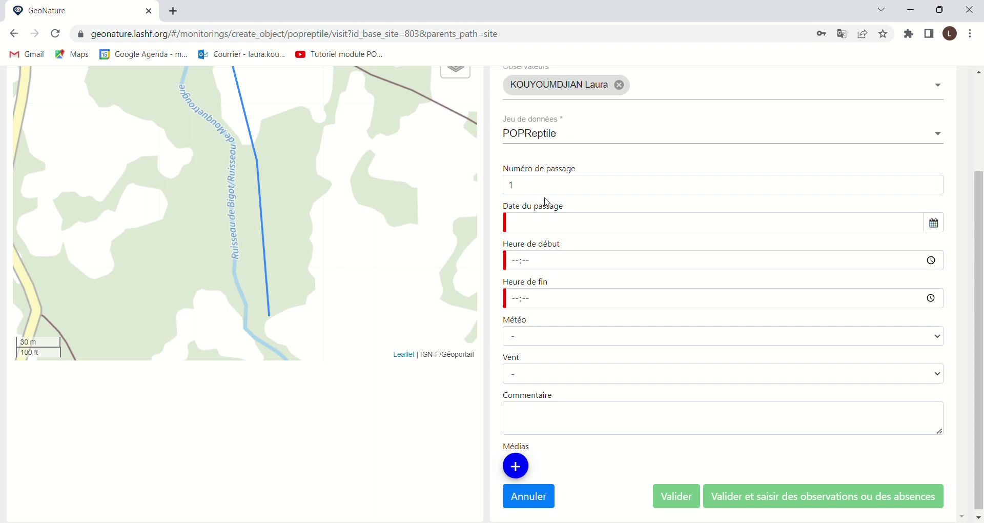
- Date the passage 12/05/2023 and set its start time to 10:10 and end time to 10:30
click(534, 229)
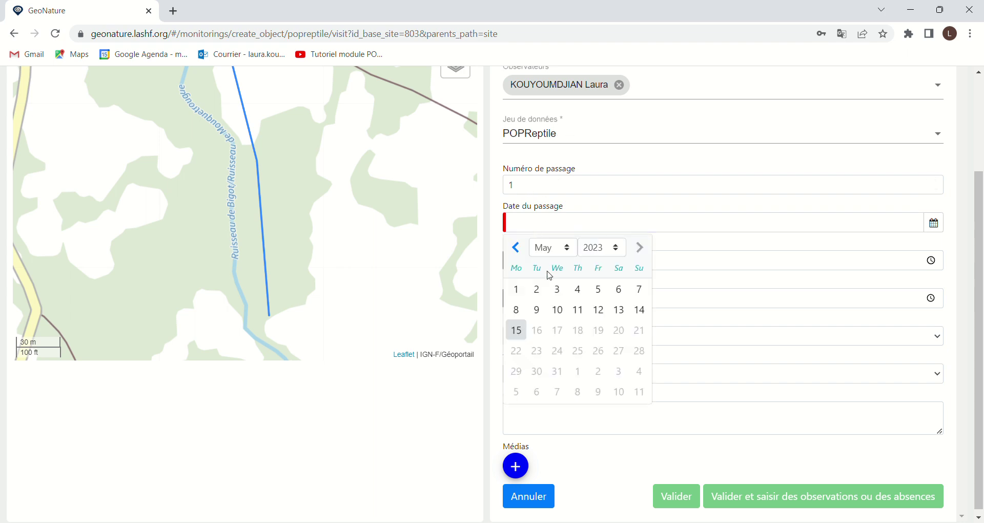
click(600, 311)
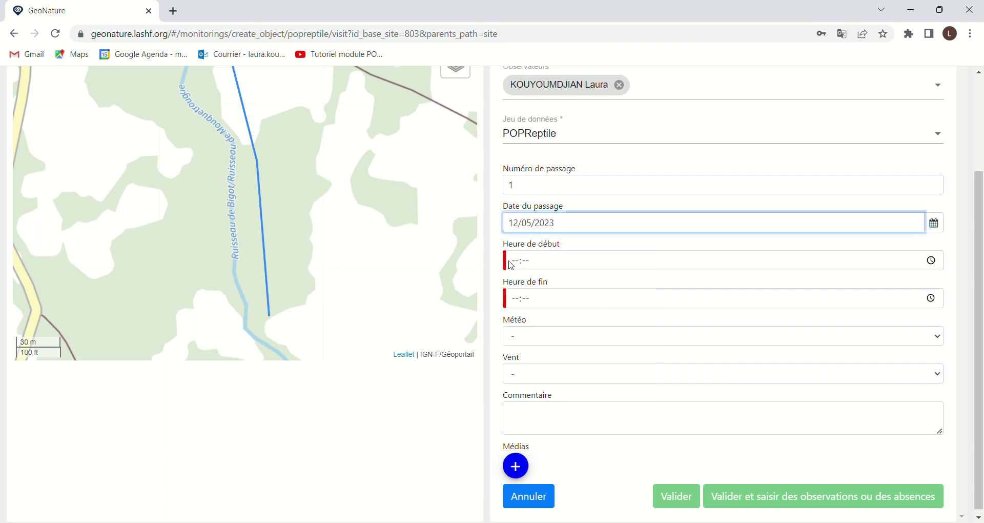
click(523, 261)
text(1010)
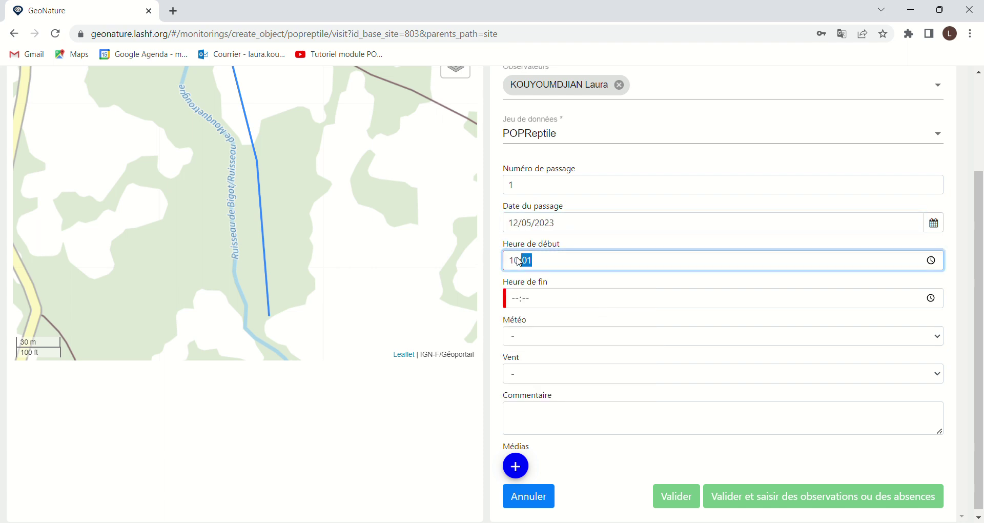
click(513, 298)
text(1030)
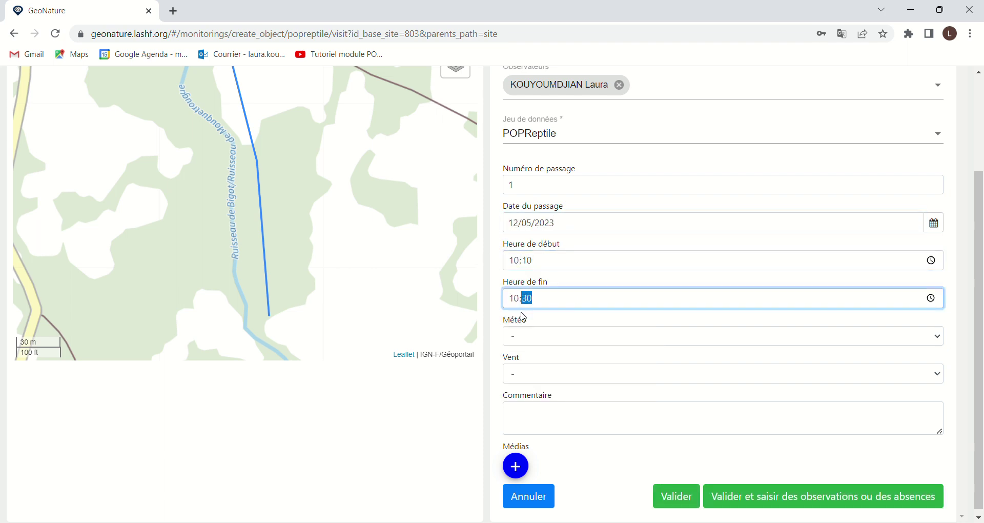
- Set the weather to Belles éclaircies and the wind to Absence de vent, and validate the passage, continuing to its observations
click(527, 339)
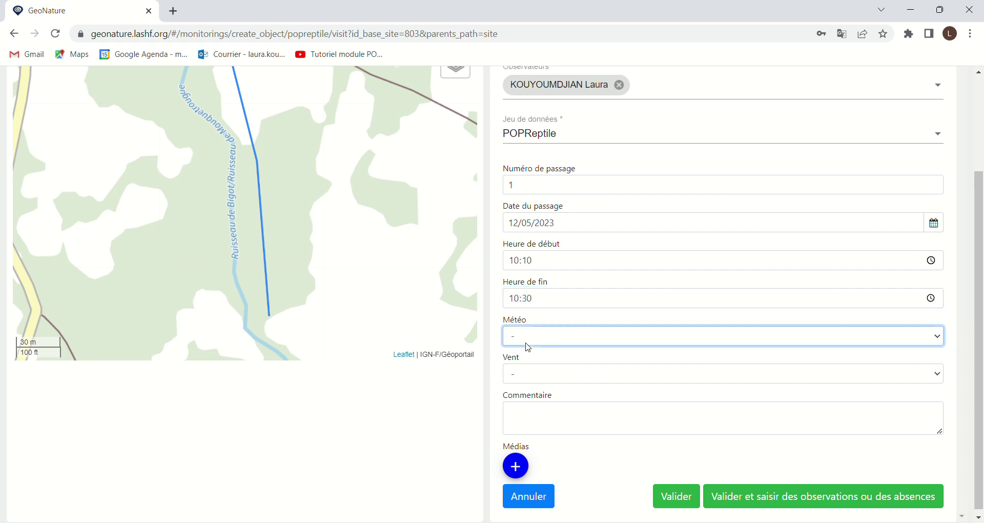
click(537, 376)
click(538, 374)
click(538, 408)
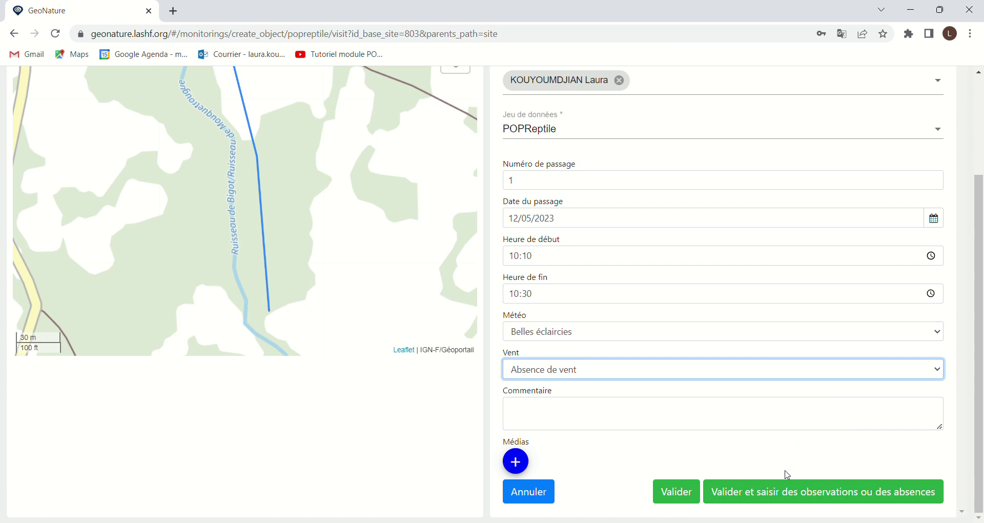
scroll(788, 471, up, 3)
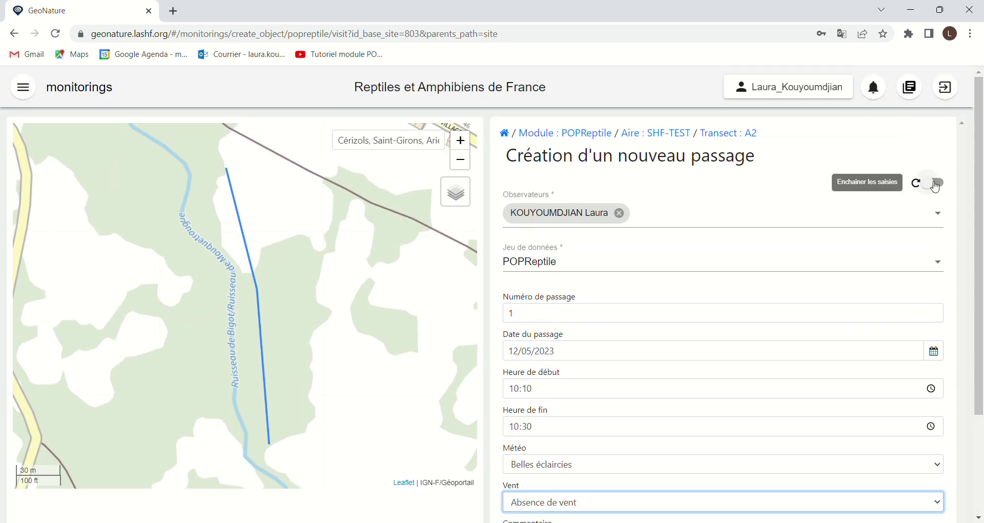
scroll(771, 300, down, 3)
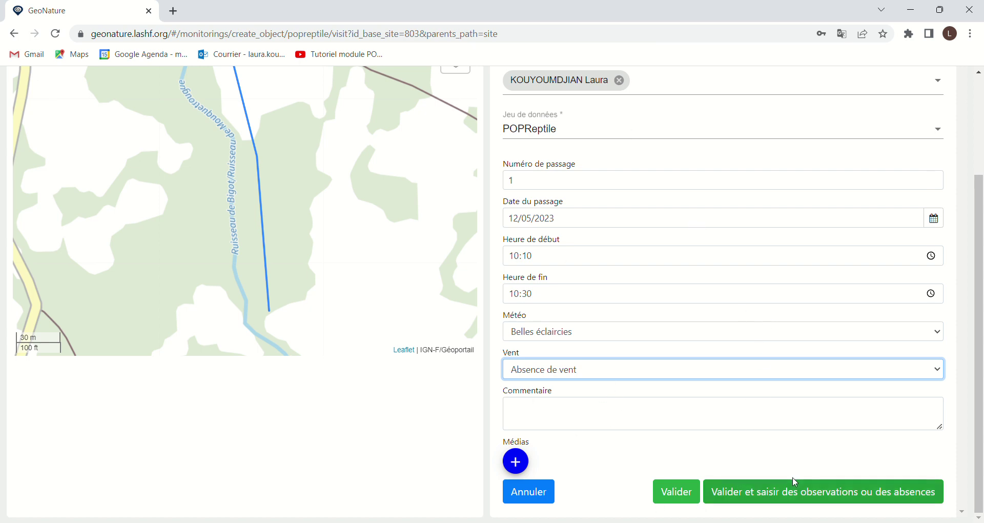
click(818, 495)
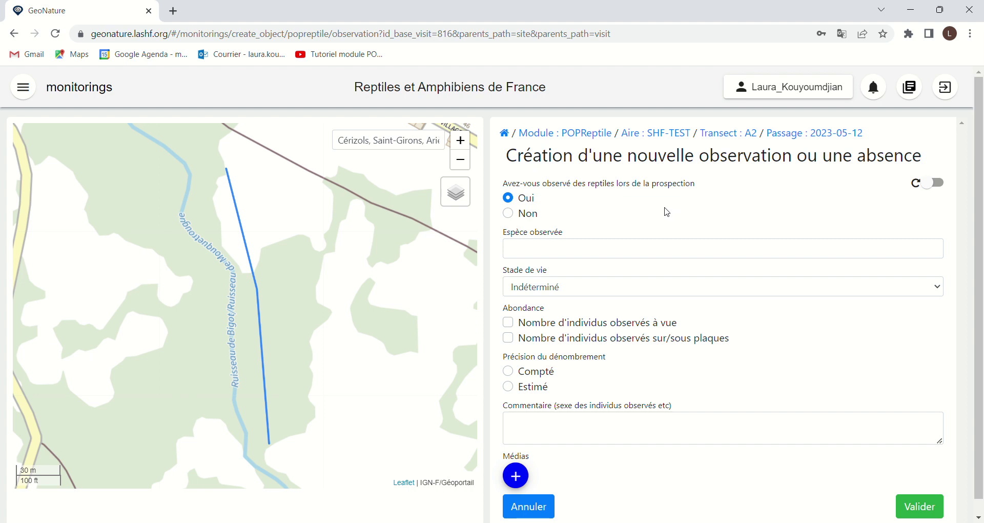
- Enable chained entry and enter the observed species as Couleuvre verte et jaune (Hierophis viridiflavus) with life stage Juvéniles
click(937, 183)
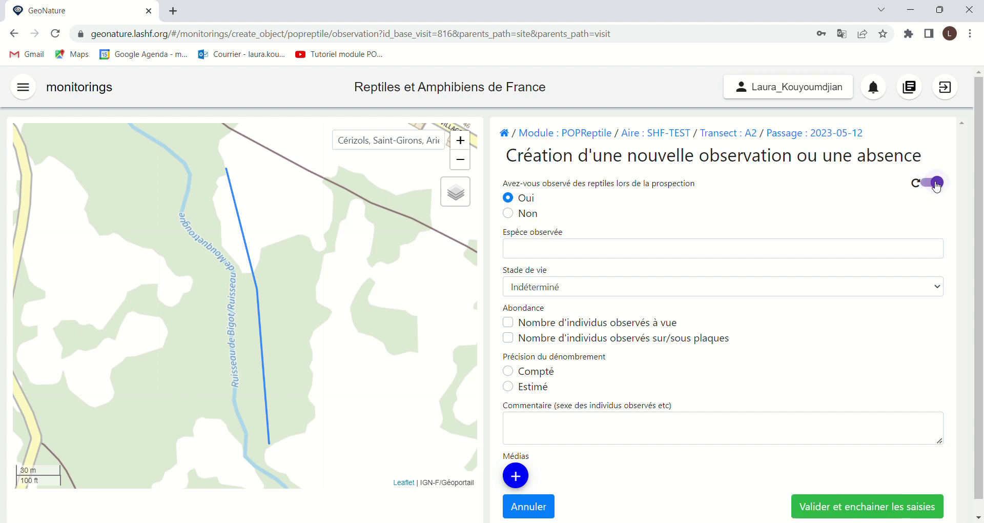
click(544, 252)
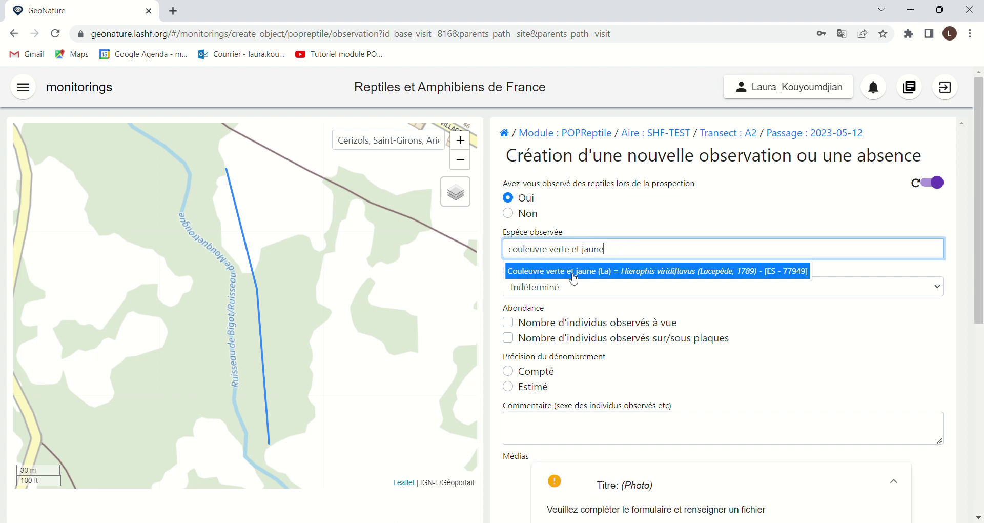
click(571, 274)
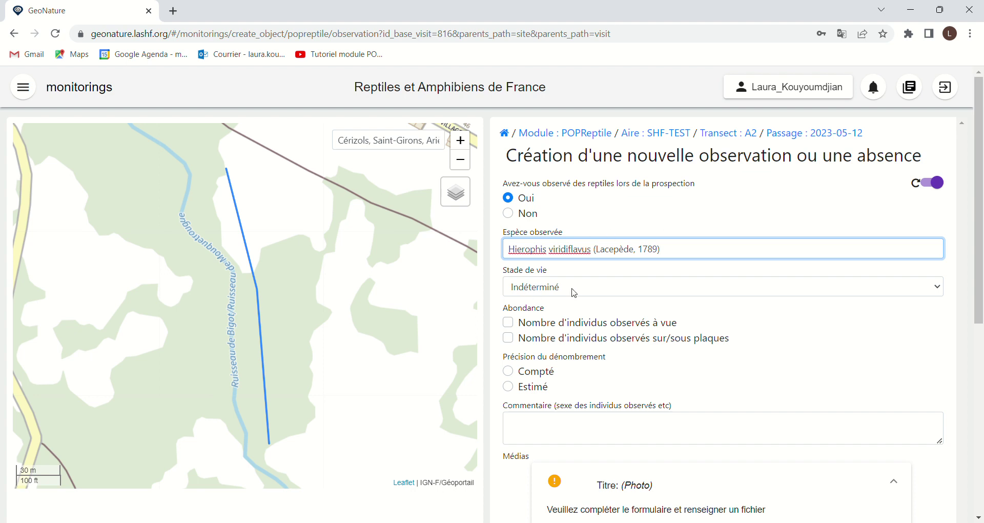
key(Tab)
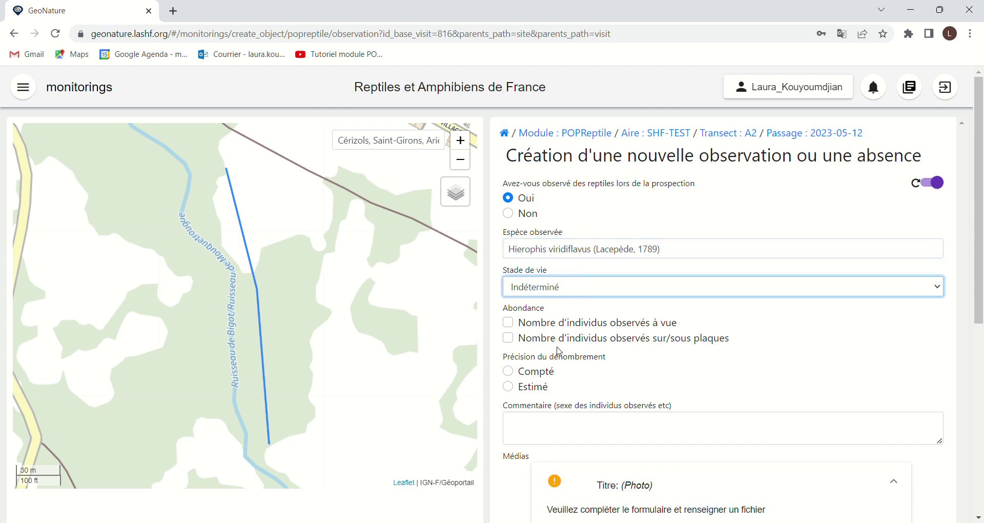
key(Down)
scroll(628, 292, down, 3)
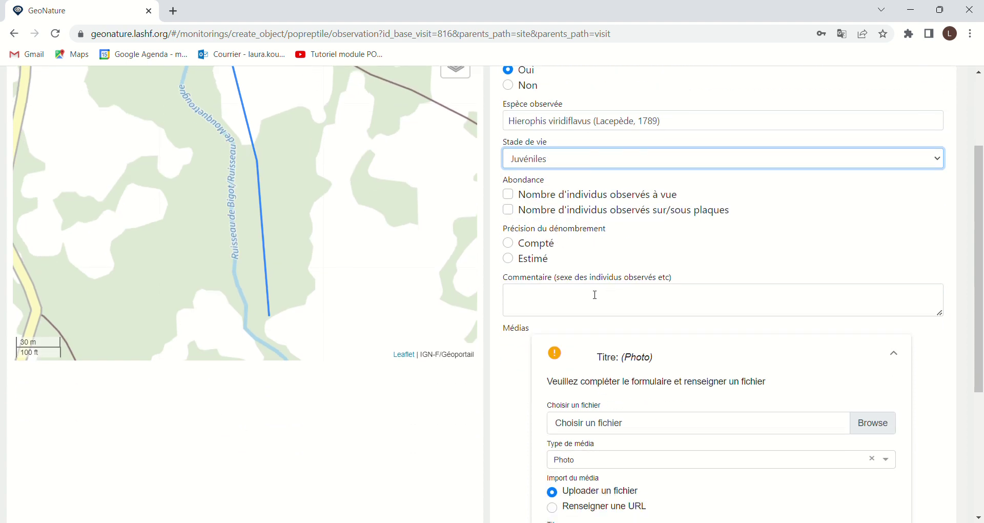
- Collapse the photo form and record 2 counted individuals observed sur/sous plaques
click(895, 353)
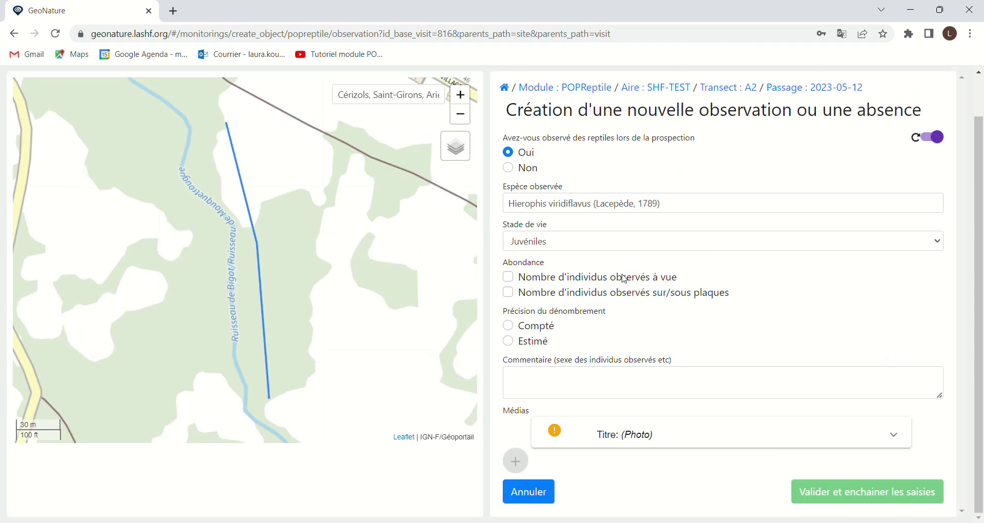
click(508, 294)
click(508, 325)
click(580, 380)
click(461, 487)
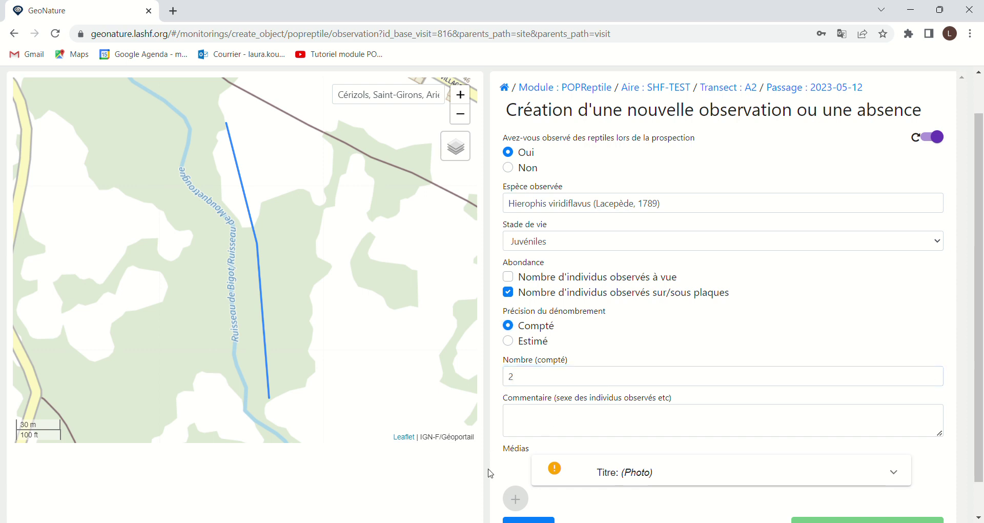
- Remove the empty photo entry and validate the observation, chaining to a new one
scroll(513, 451, down, 1)
click(517, 432)
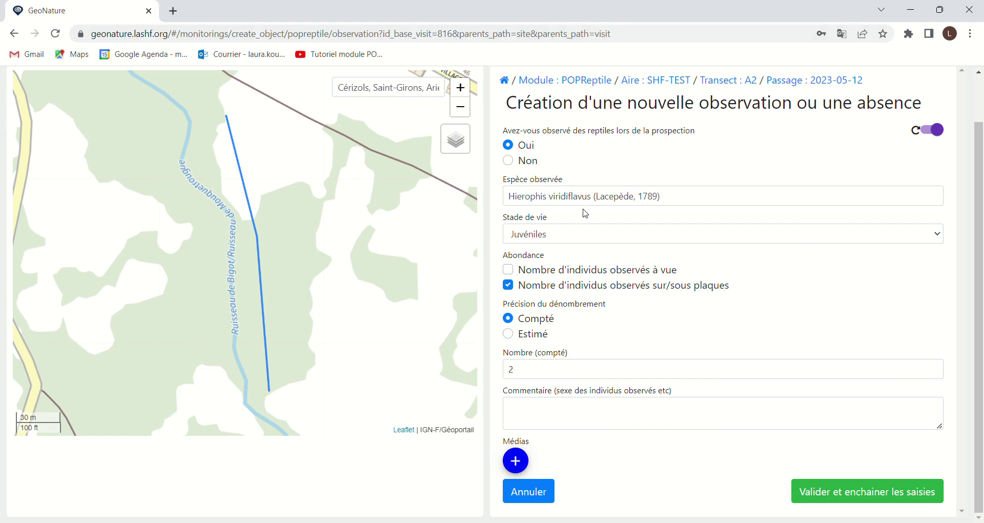
click(860, 493)
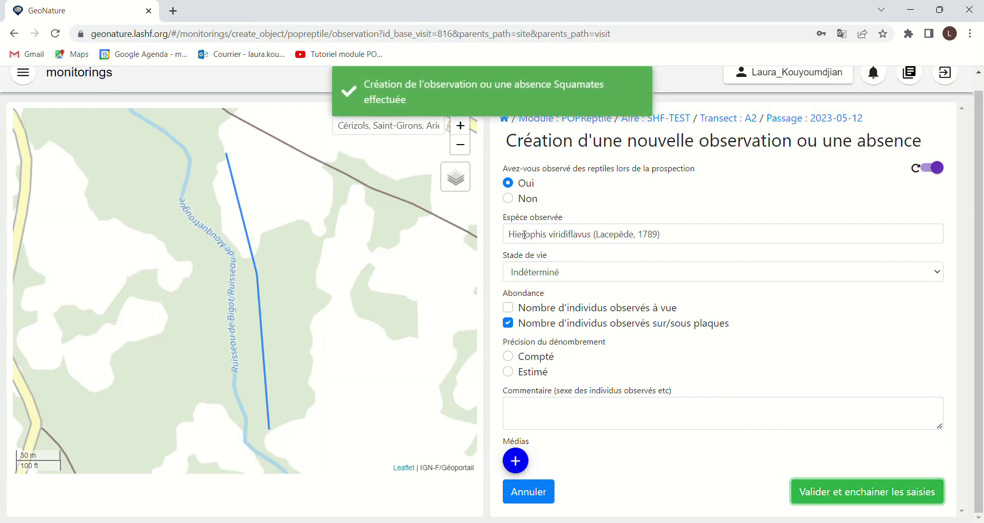
- Replace the species with Lézard des murailles (Podarcis muralis), set the life stage to Adultes, and remove the empty photo entry
click(691, 237)
text(H)
key(BackSpace)
key(BackSpace)
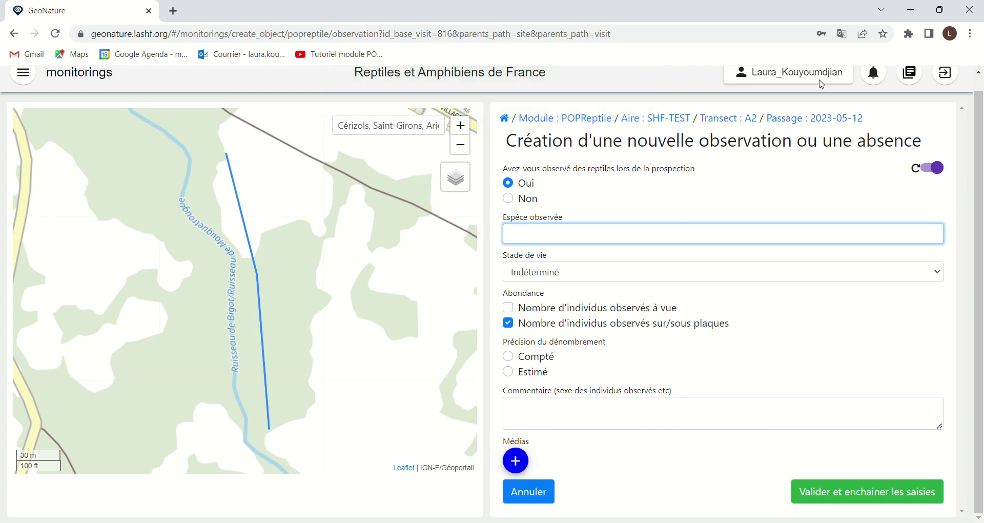
text(lézard des murailles)
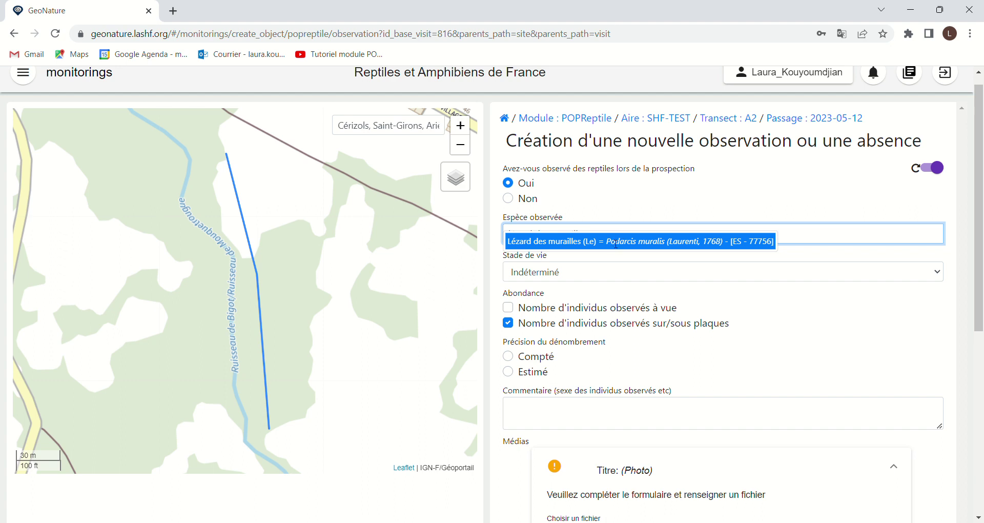
click(616, 243)
click(528, 273)
click(528, 345)
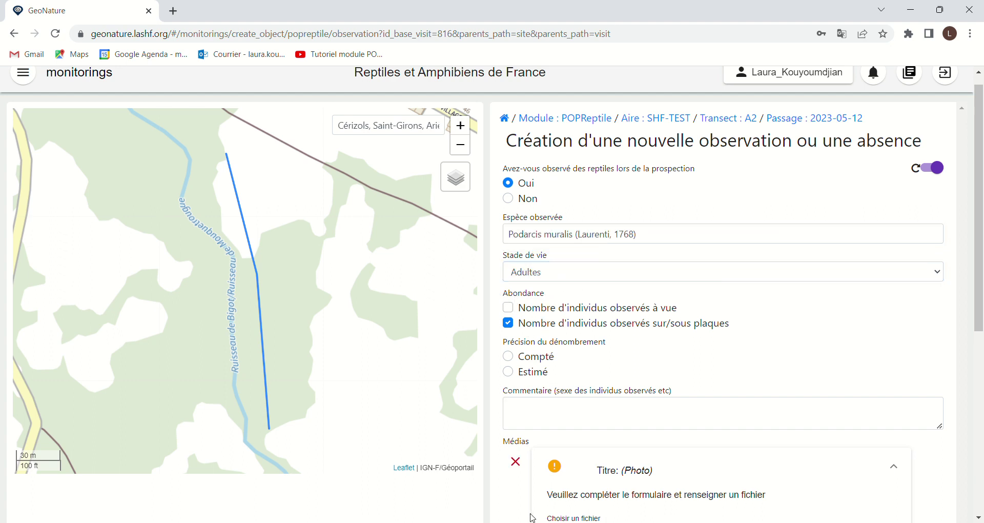
click(515, 461)
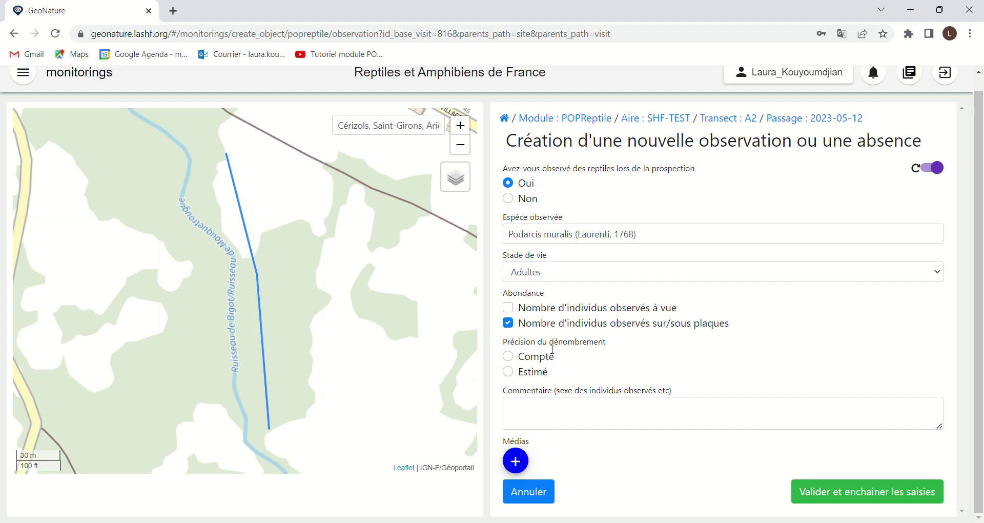
- Record 5 counted individuals observed à vue only, and validate the observation with chained entry disabled
click(508, 357)
click(508, 307)
click(508, 323)
scroll(593, 340, down, 1)
click(538, 370)
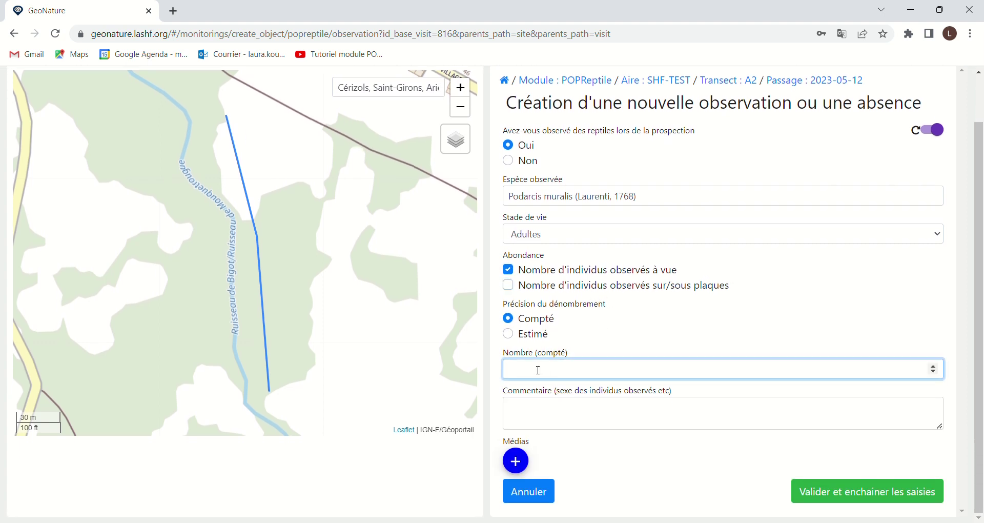
click(732, 336)
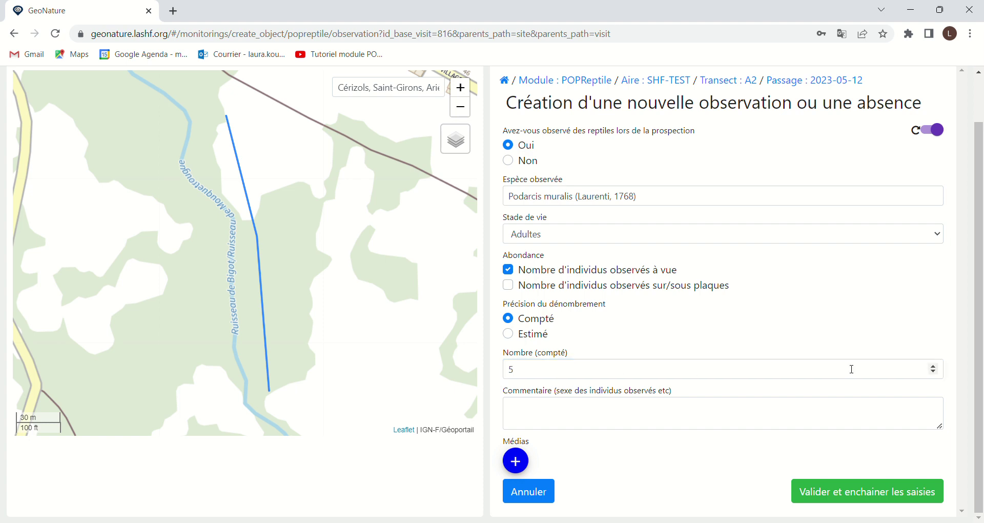
click(929, 130)
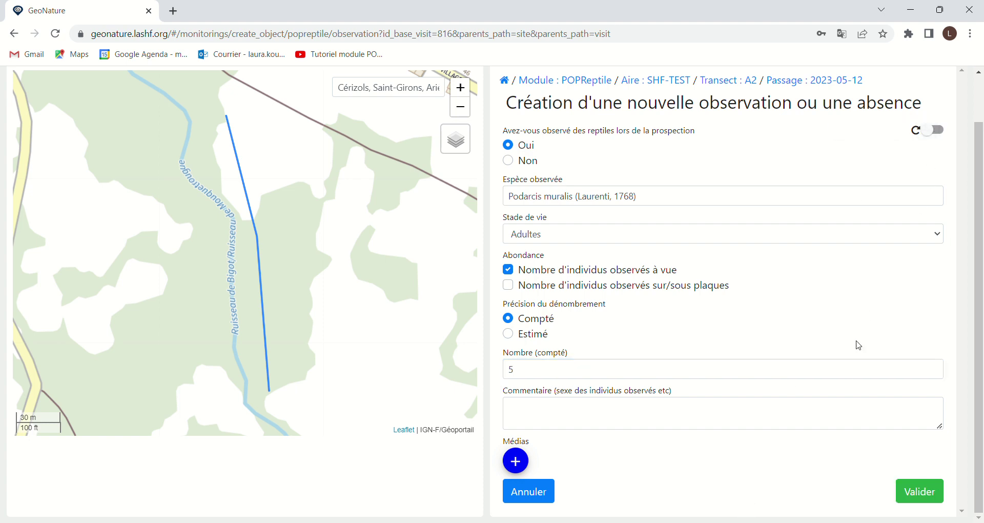
click(920, 491)
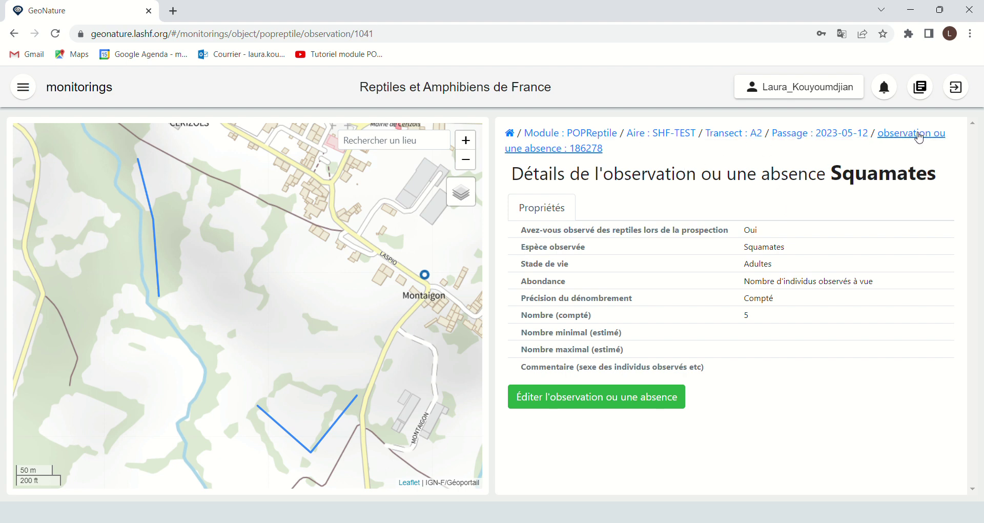
- Review the passage, transect A2 and aire SHF-TEST back up to the POPReptile module, and look over its map and list of aires
click(827, 137)
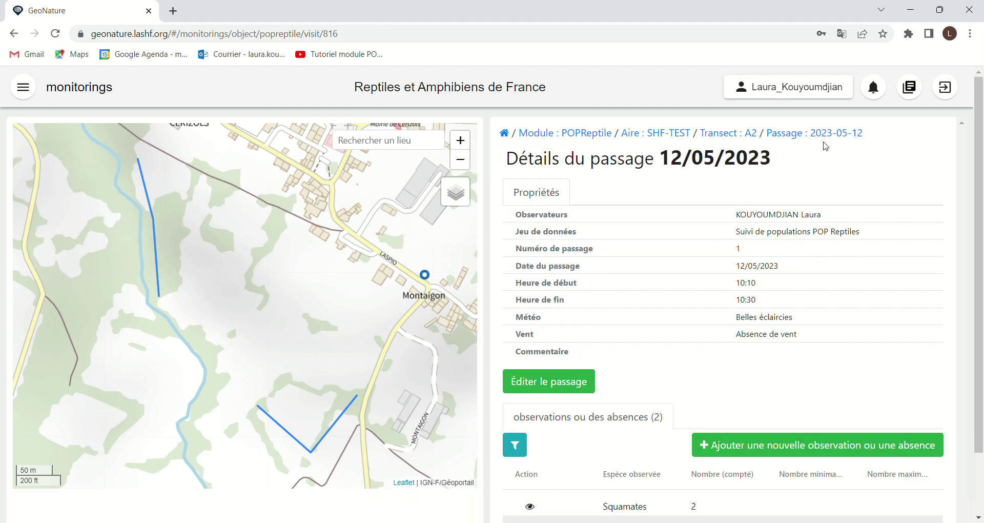
click(723, 140)
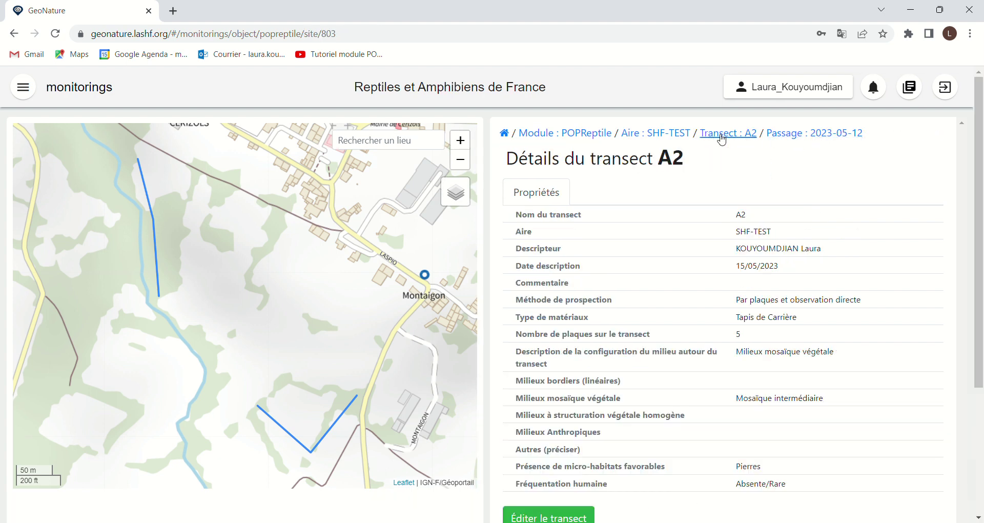
click(660, 138)
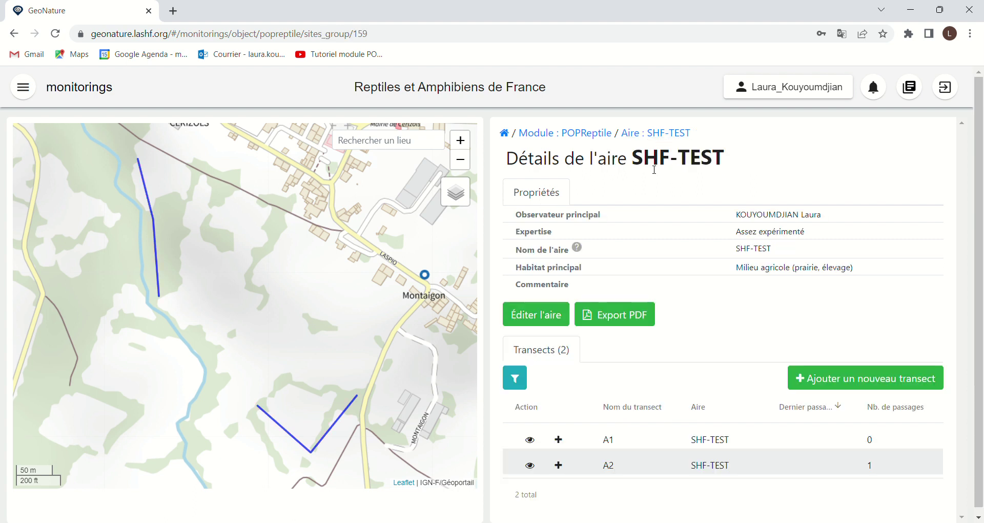
click(580, 136)
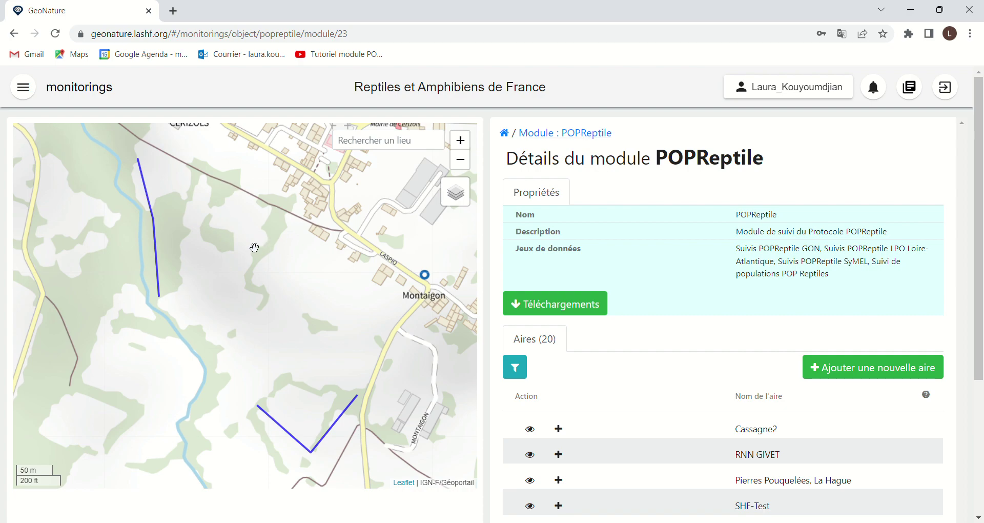
scroll(255, 247, down, 4)
scroll(338, 234, down, 2)
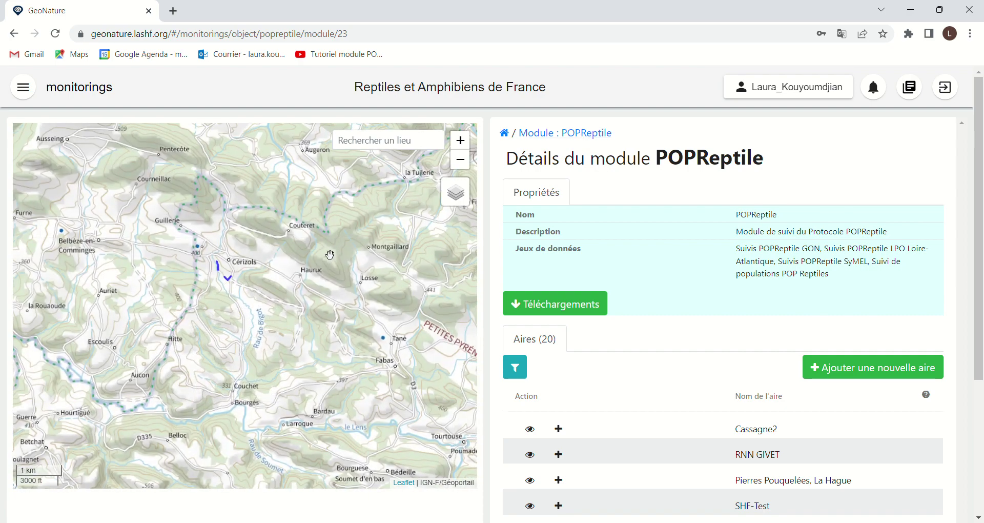
scroll(333, 236, down, 2)
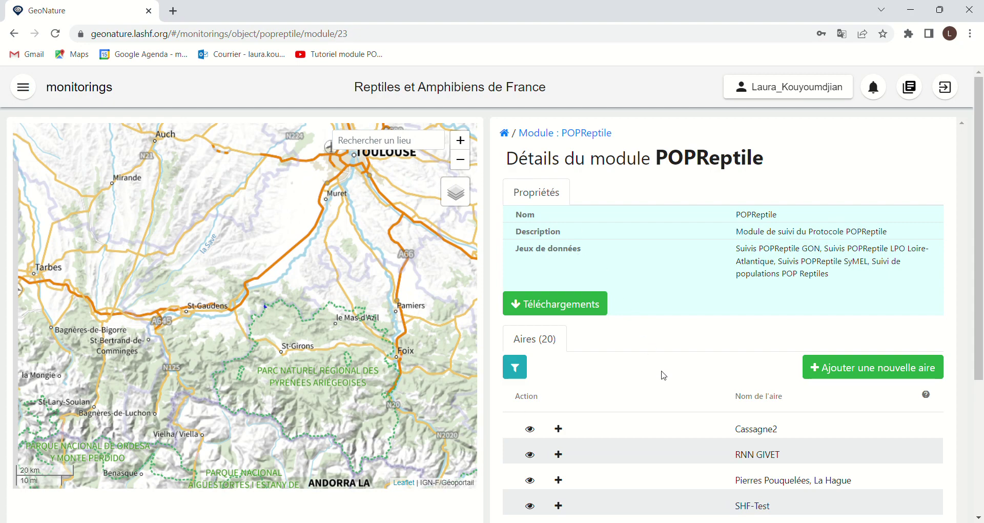
scroll(682, 384, down, 3)
scroll(718, 379, up, 3)
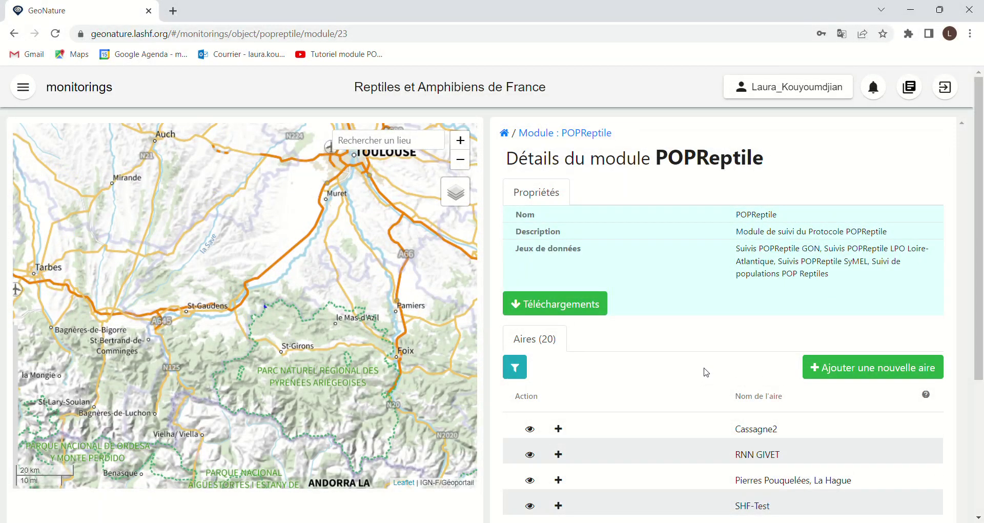